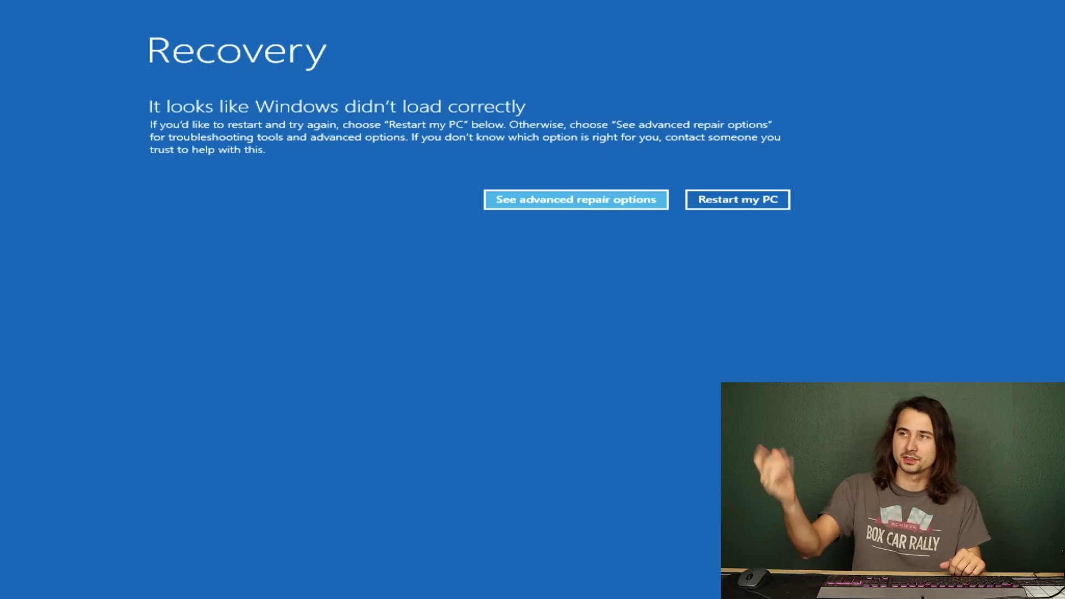
# From the recovery screen, reach Startup Settings and restart into Safe Mode using option 4
pyautogui.press('Return')
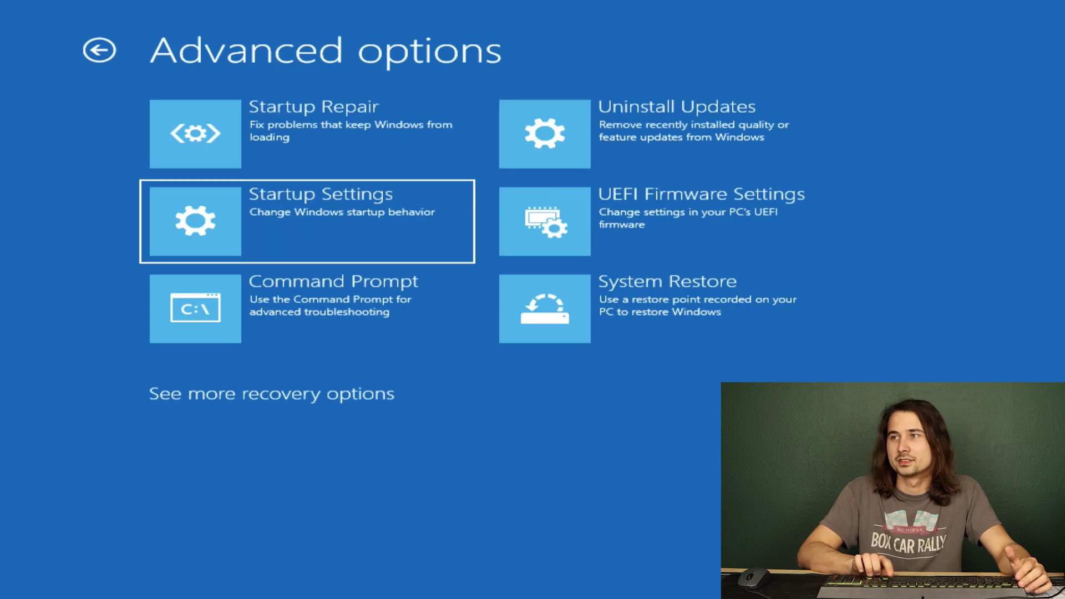
pyautogui.press('Return')
pyautogui.press('Return')
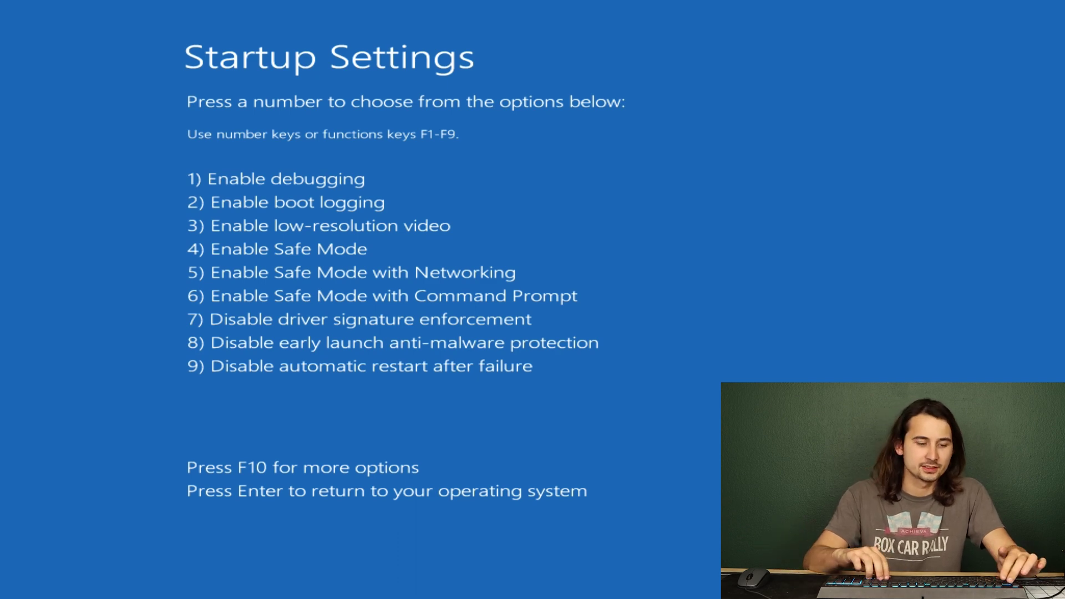
pyautogui.press('4')
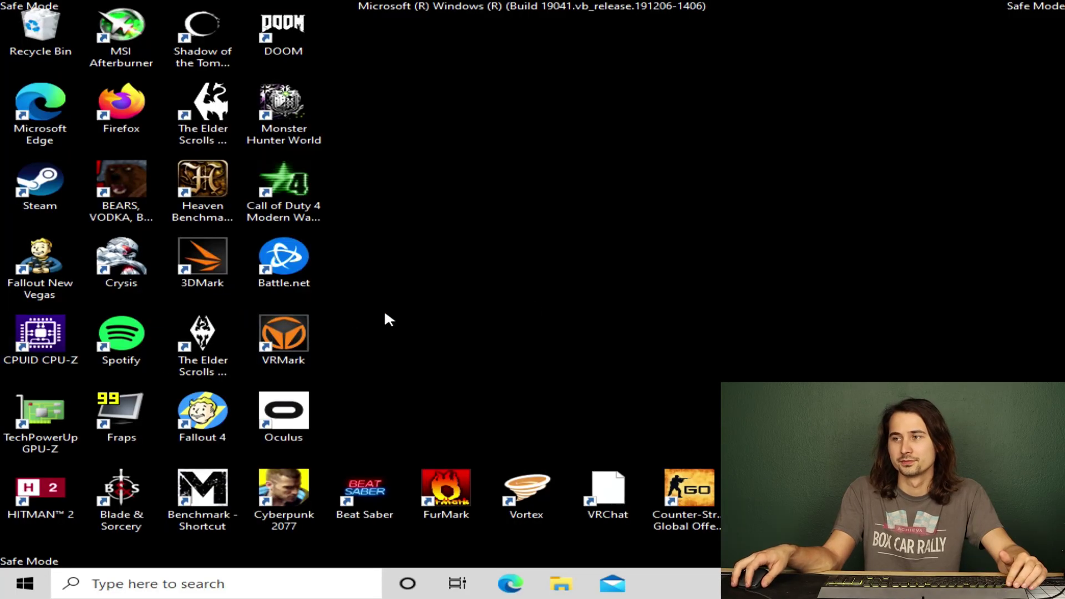
# Search 'device' from the taskbar and launch Device Manager
pyautogui.click(242, 584)
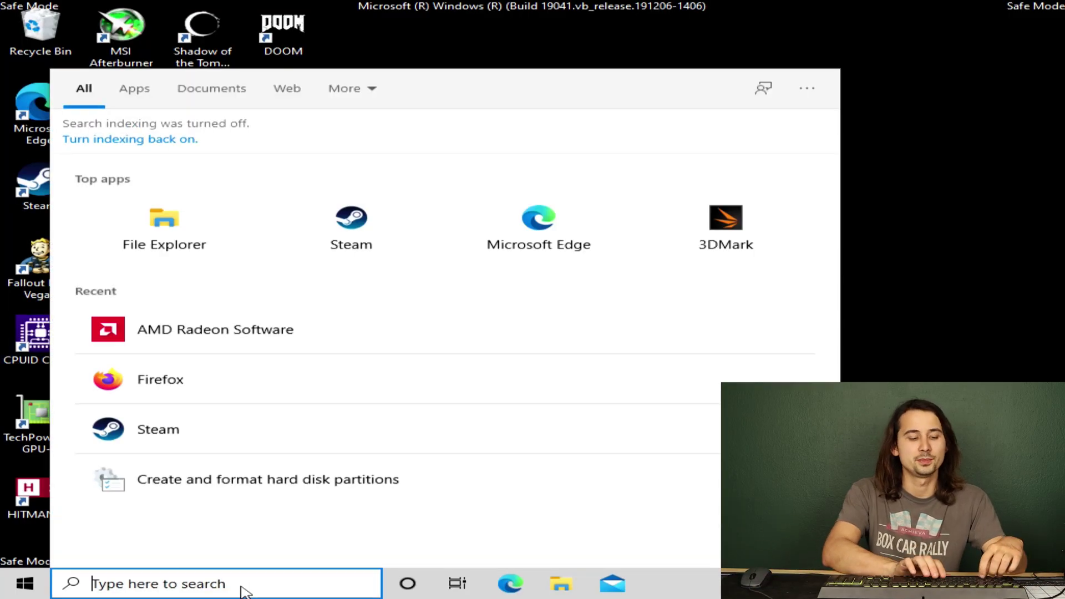
pyautogui.write('device')
pyautogui.press('Return')
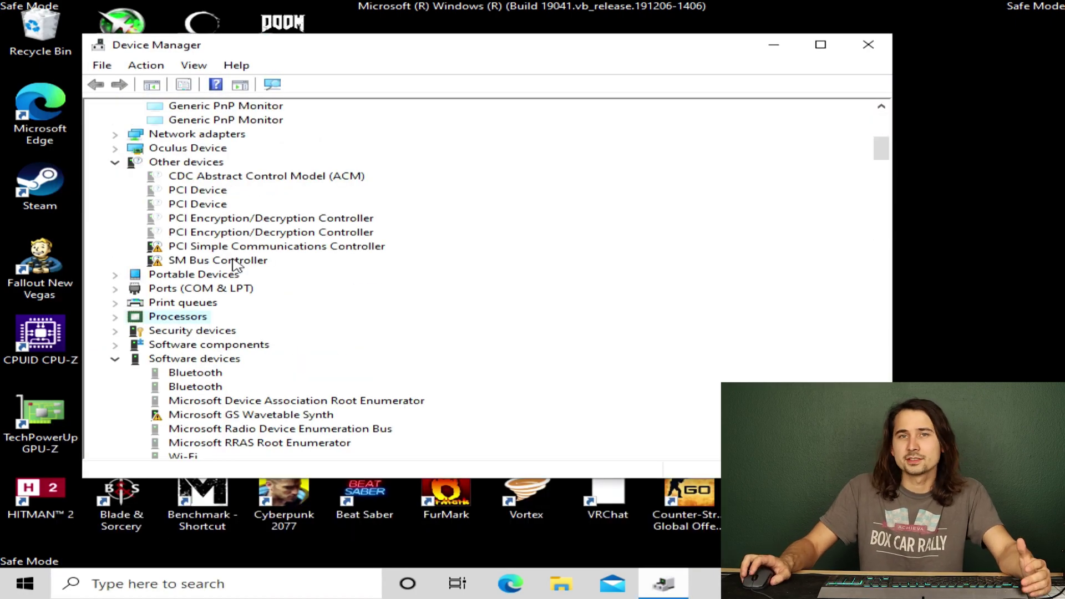
# Show hidden devices and expand Processors to review the leftover AMD Athlon, Ryzen and Intel entries
pyautogui.click(194, 66)
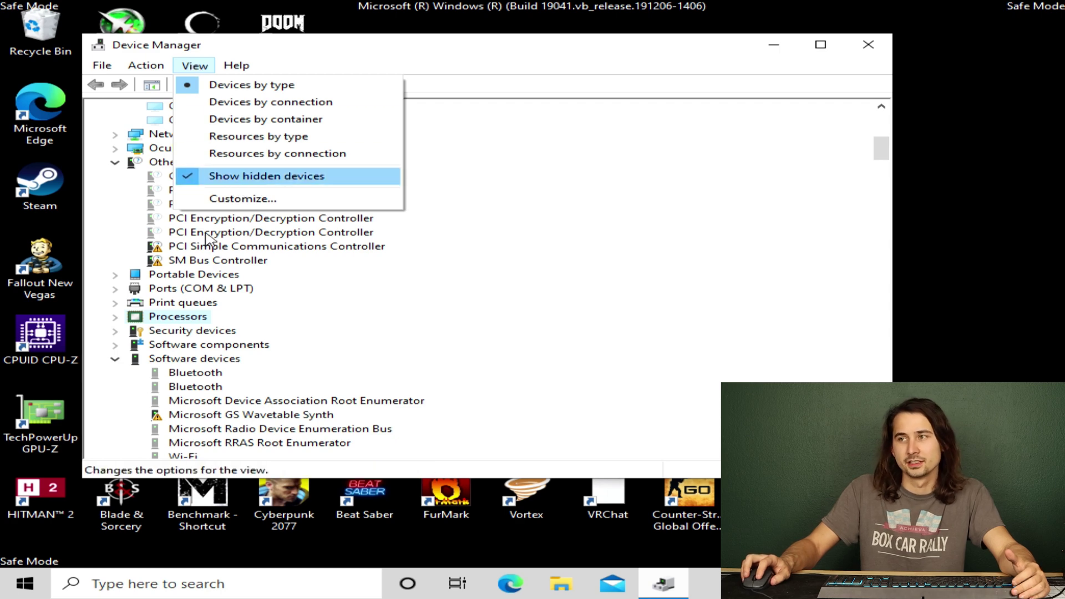
pyautogui.click(115, 317)
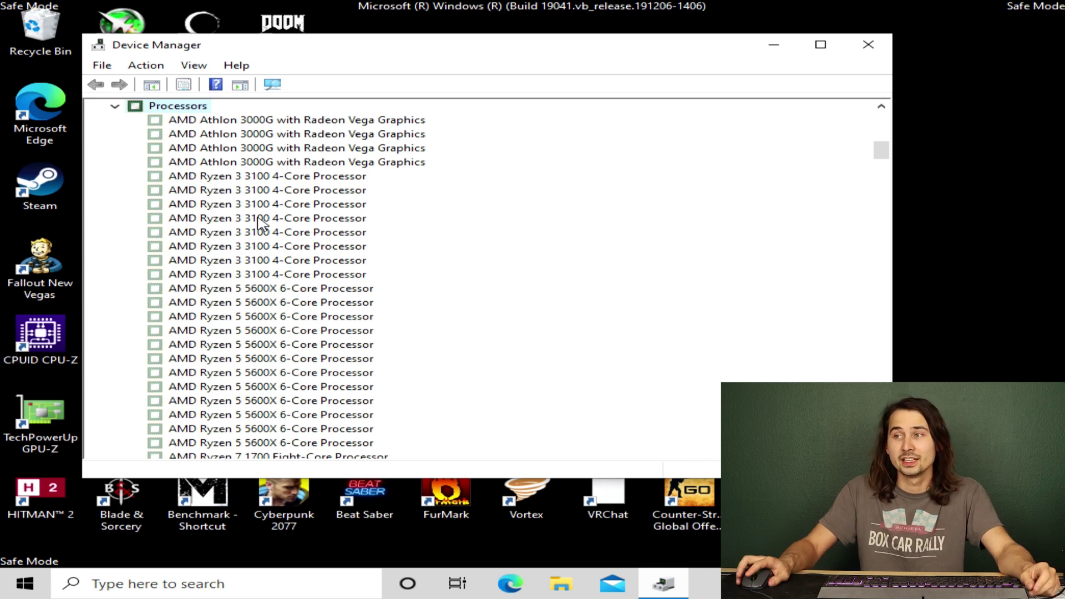
pyautogui.scroll(-15, 335, 235)
pyautogui.scroll(-15, 440, 231)
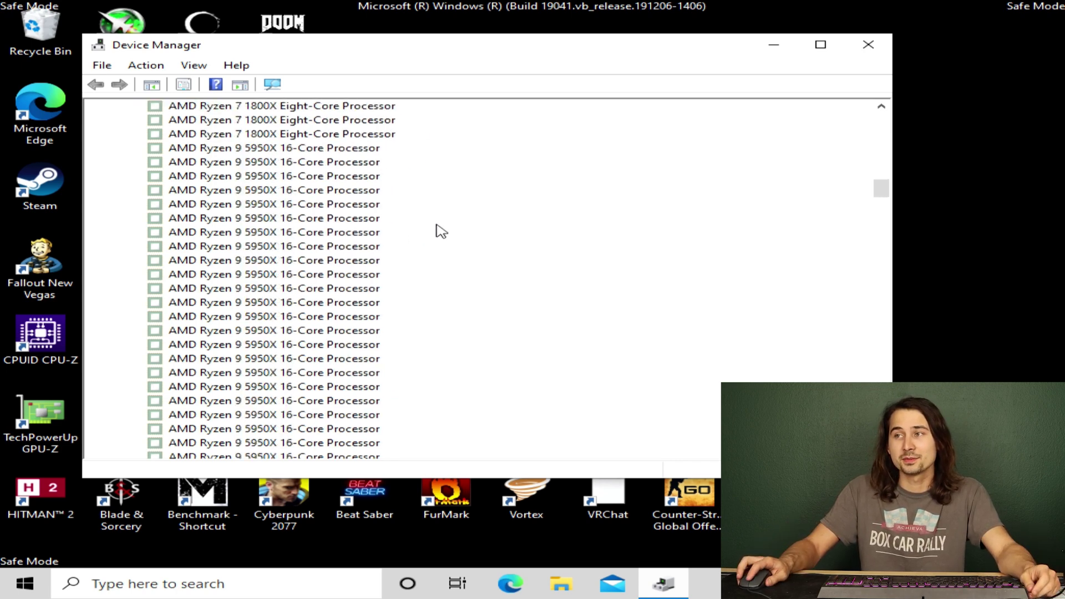
pyautogui.scroll(20, 441, 231)
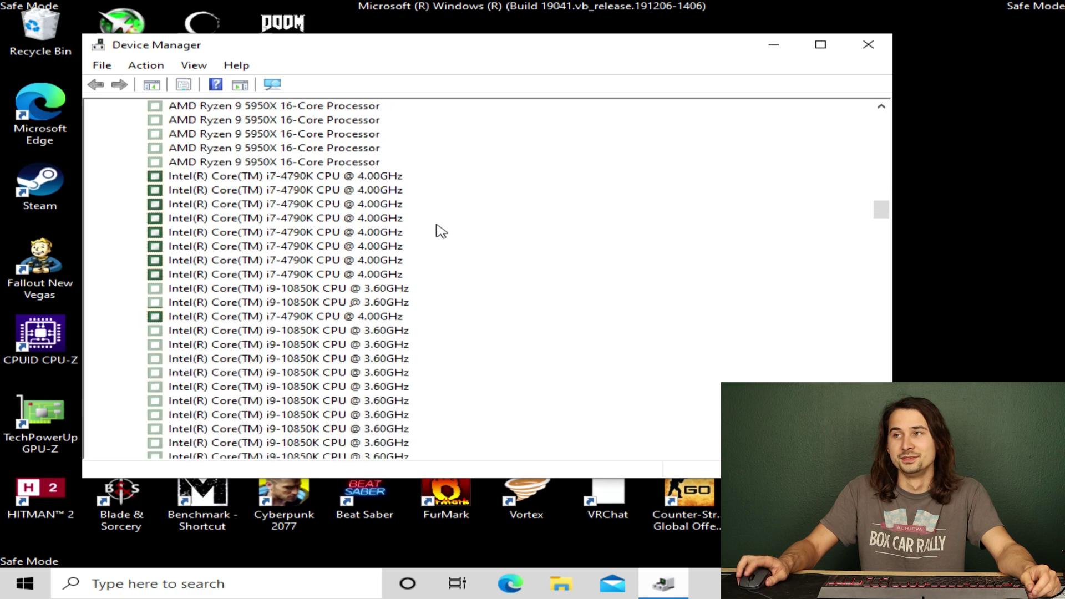
pyautogui.scroll(-1, 439, 242)
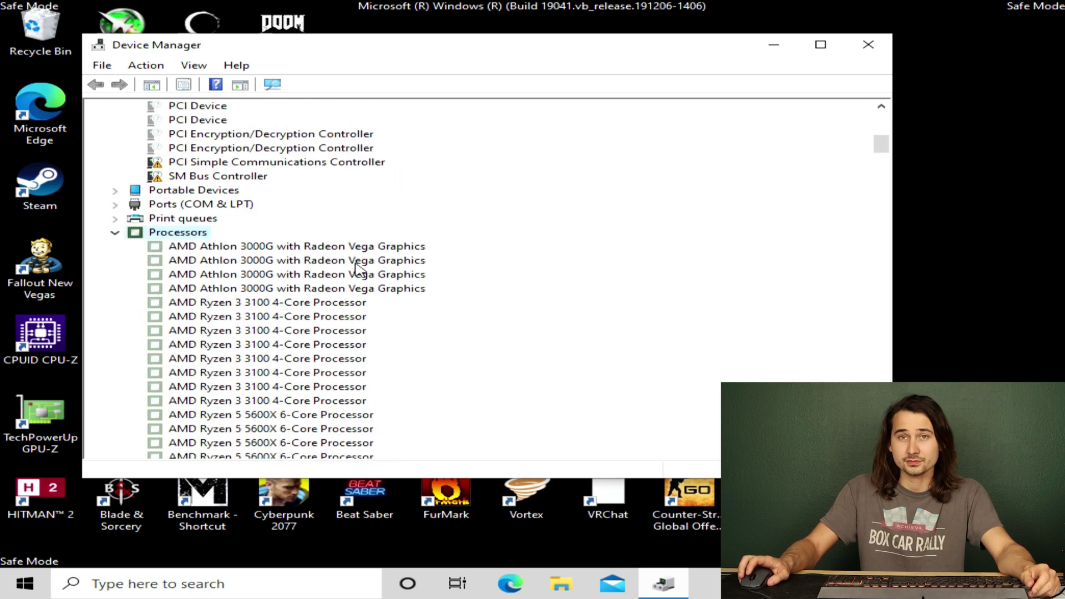
pyautogui.click(298, 247)
# Uninstall the leftover AMD Athlon 3000G processor entry
pyautogui.rightClick(298, 252)
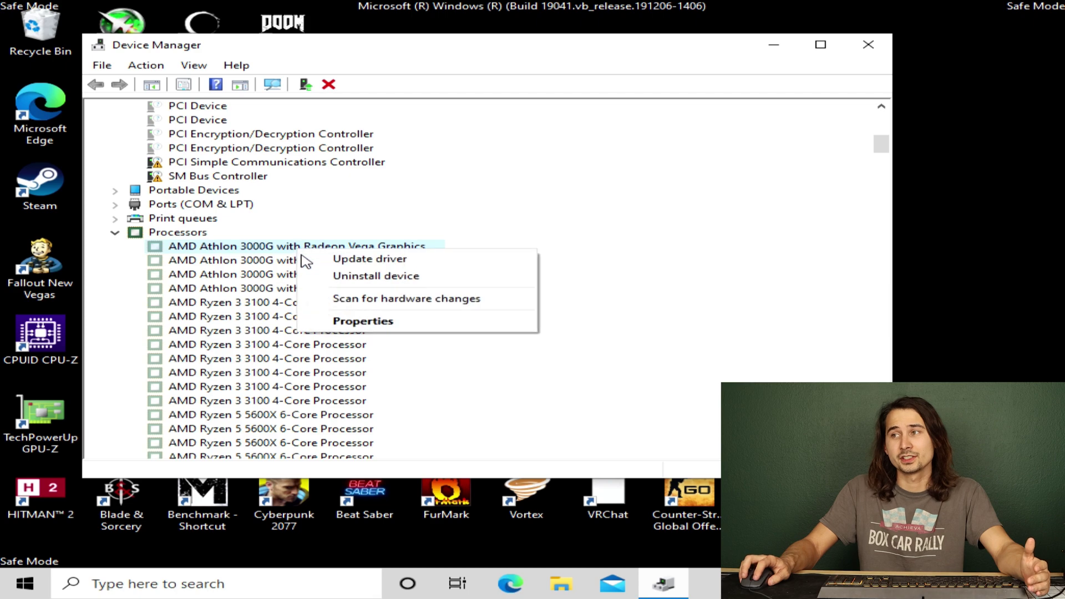
pyautogui.click(365, 280)
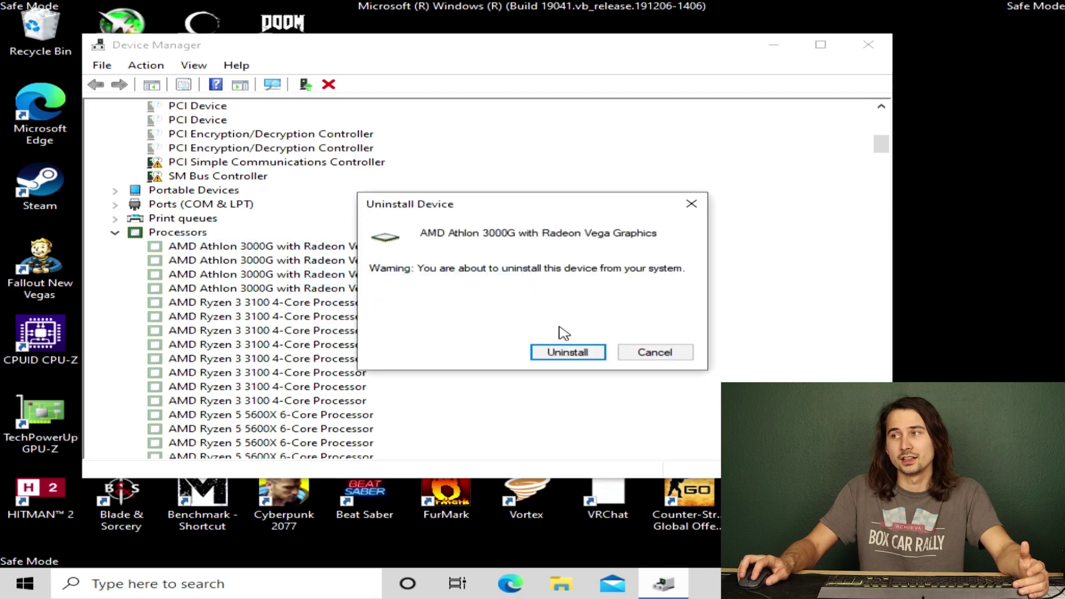
pyautogui.click(558, 347)
pyautogui.scroll(-12, 280, 308)
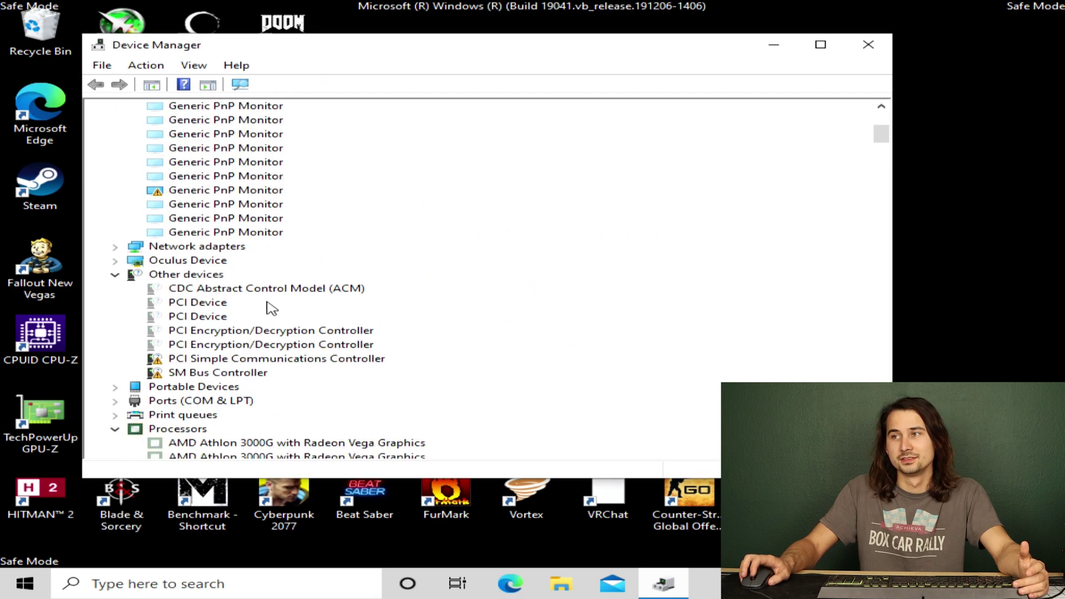
pyautogui.rightClick(292, 191)
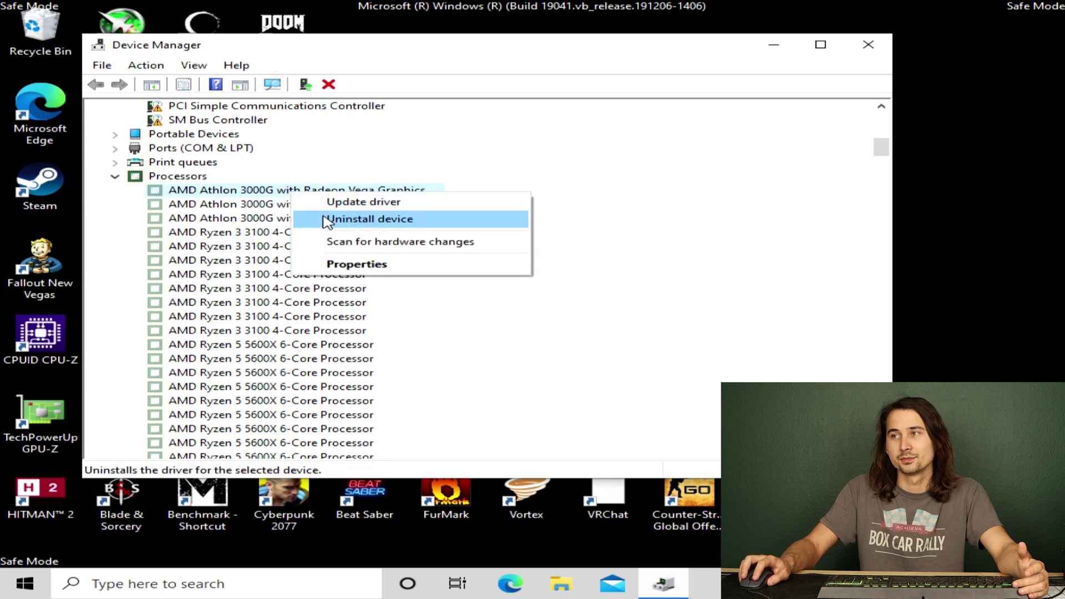
pyautogui.scroll(-15, 244, 222)
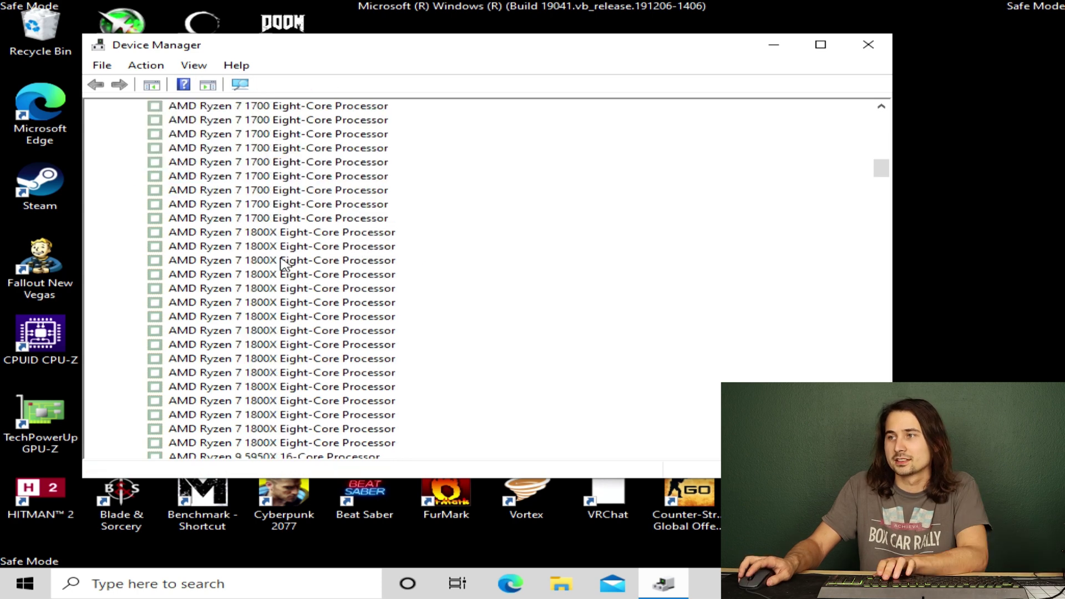
pyautogui.scroll(-4, 252, 371)
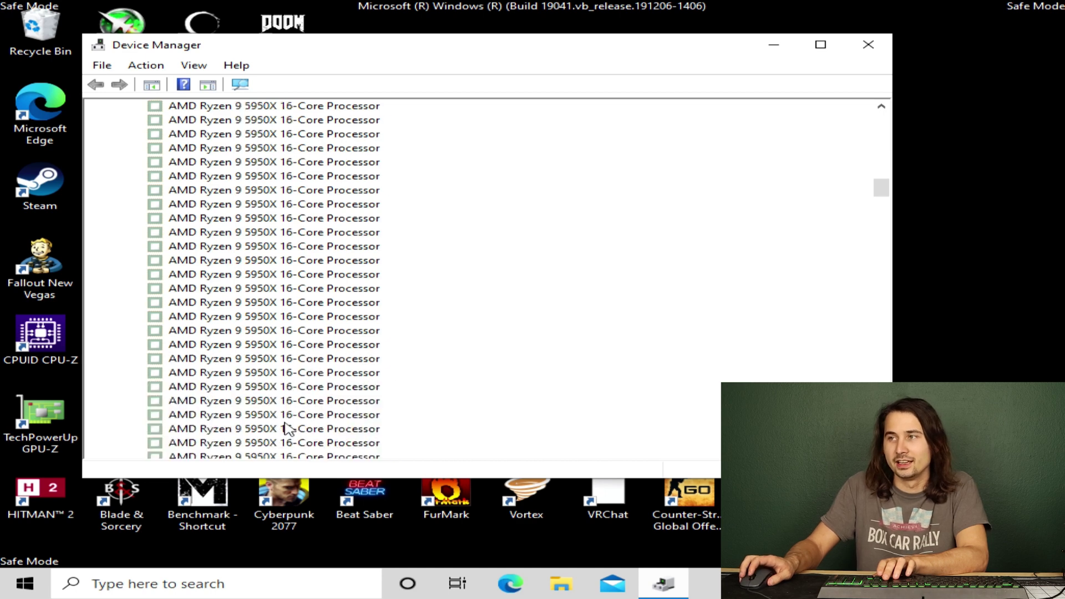
pyautogui.scroll(6, 287, 428)
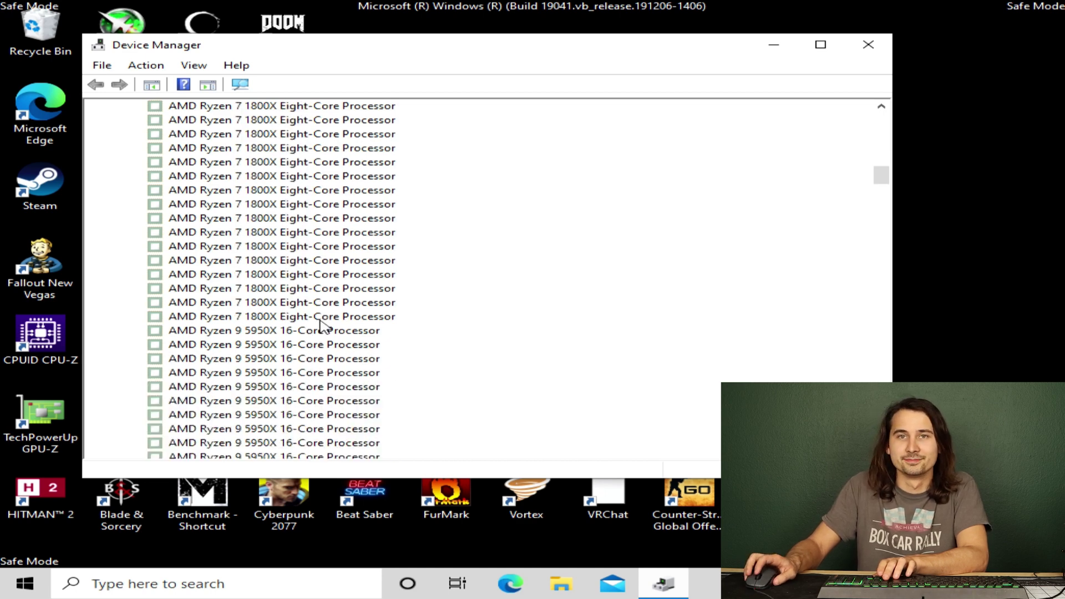
pyautogui.scroll(8, 303, 269)
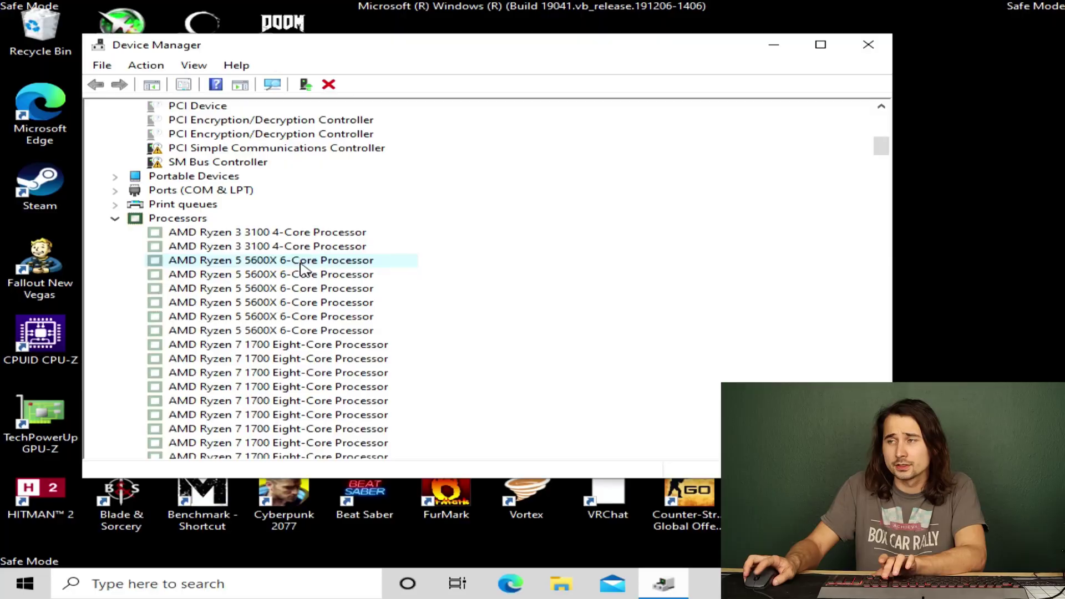
pyautogui.scroll(-15, 331, 282)
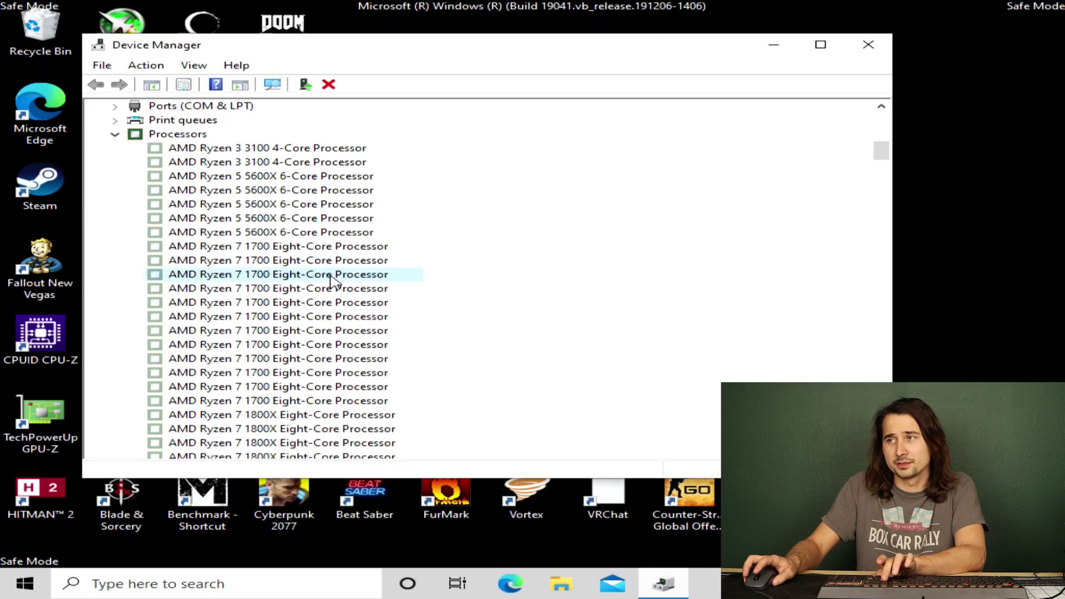
pyautogui.scroll(-15, 334, 283)
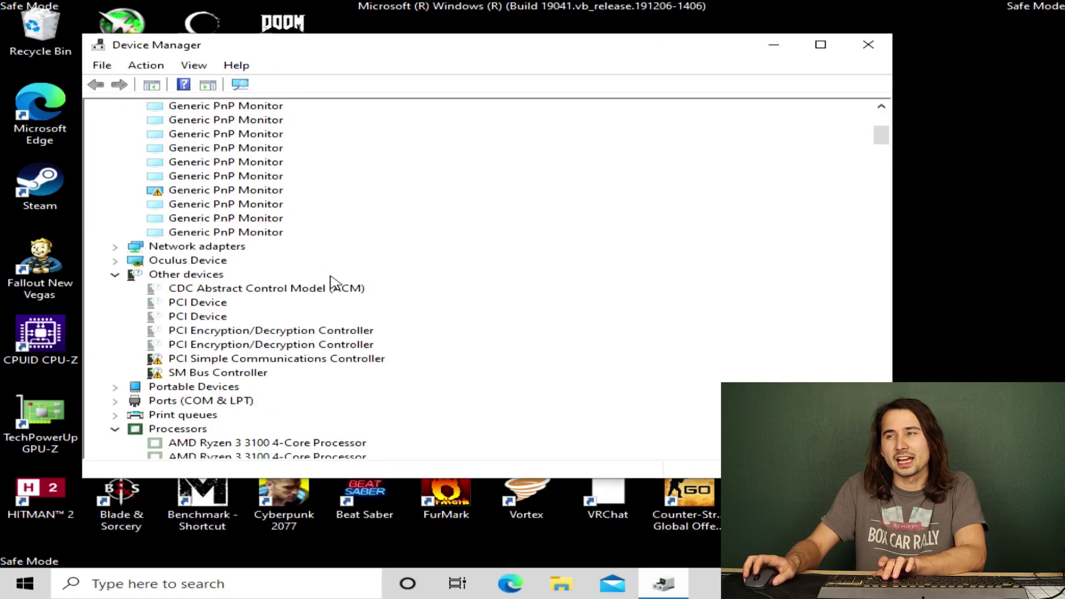
# Delete the first batch of greyed Ryzen entries, including Ryzen 5 5600X and Ryzen 7 1700
pyautogui.click(332, 274)
pyautogui.press('Delete')
pyautogui.press('Return')
pyautogui.scroll(-15, 334, 278)
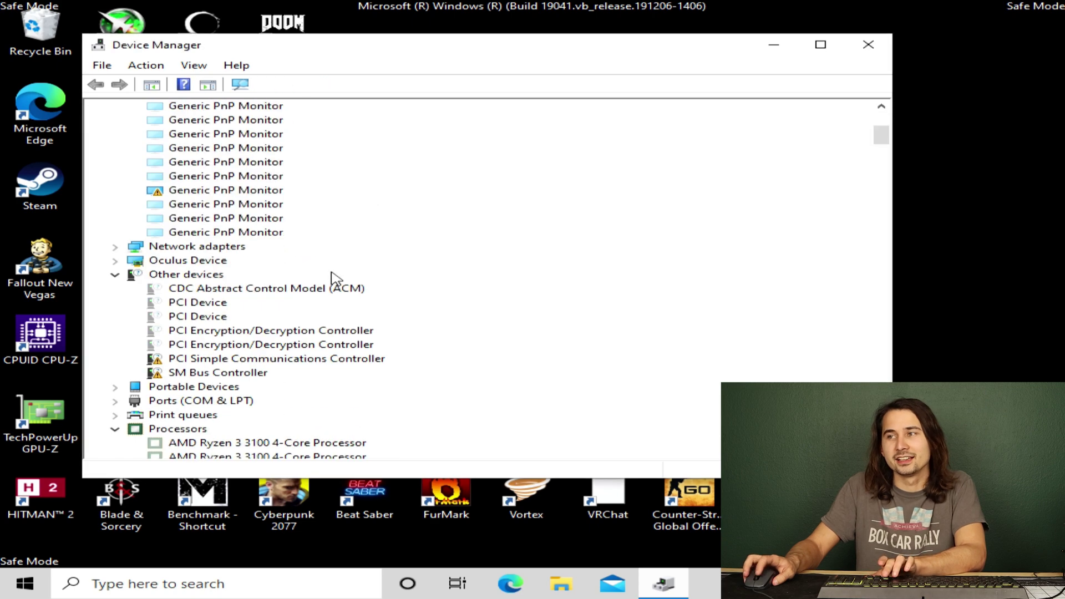
pyautogui.click(324, 288)
pyautogui.press('Delete')
pyautogui.press('Return')
pyautogui.scroll(-15, 319, 293)
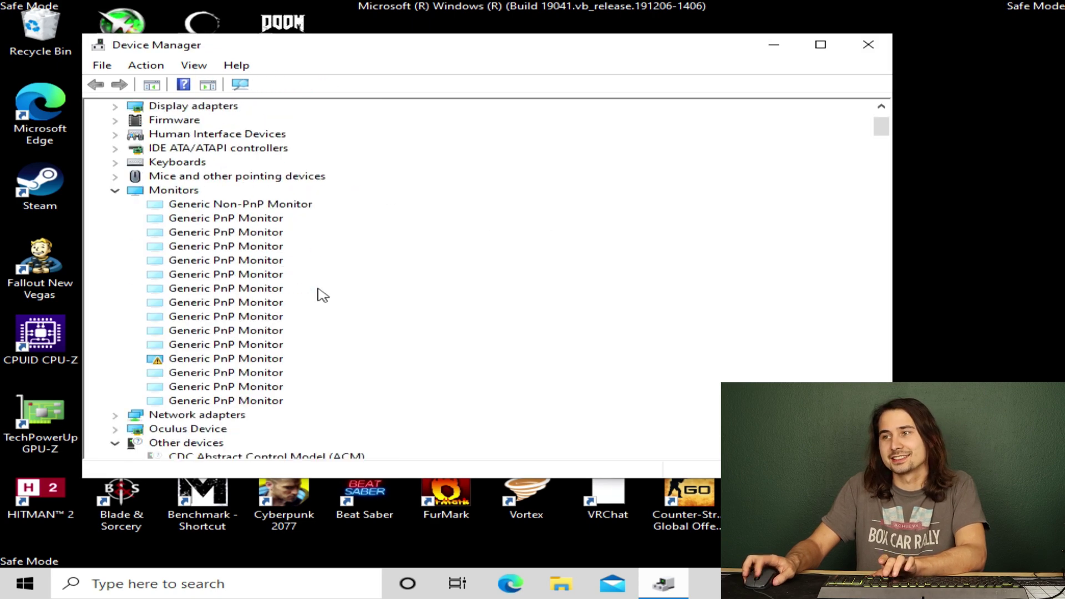
pyautogui.click(316, 302)
pyautogui.press('Delete')
pyautogui.press('Return')
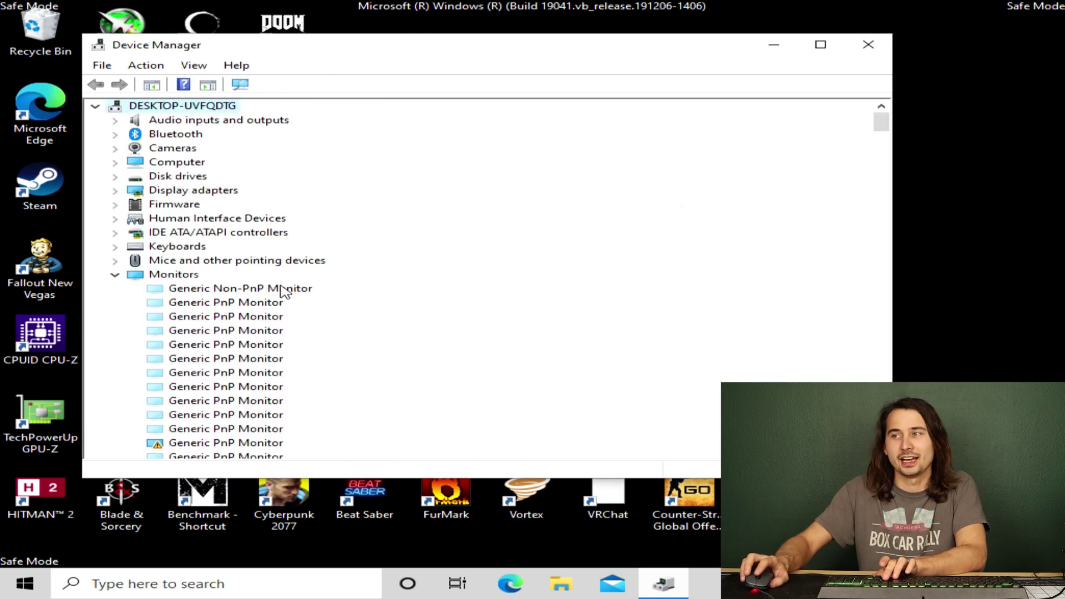
pyautogui.scroll(-15, 281, 291)
pyautogui.click(278, 288)
pyautogui.press('Delete')
pyautogui.press('Return')
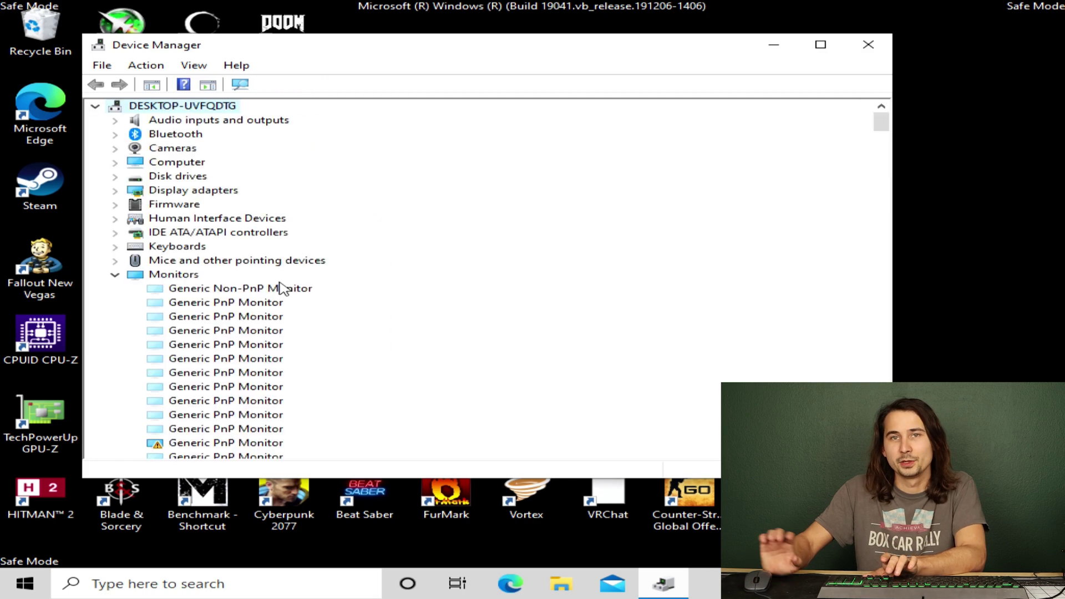
pyautogui.scroll(-15, 280, 288)
pyautogui.click(286, 282)
pyautogui.press('Delete')
pyautogui.press('Return')
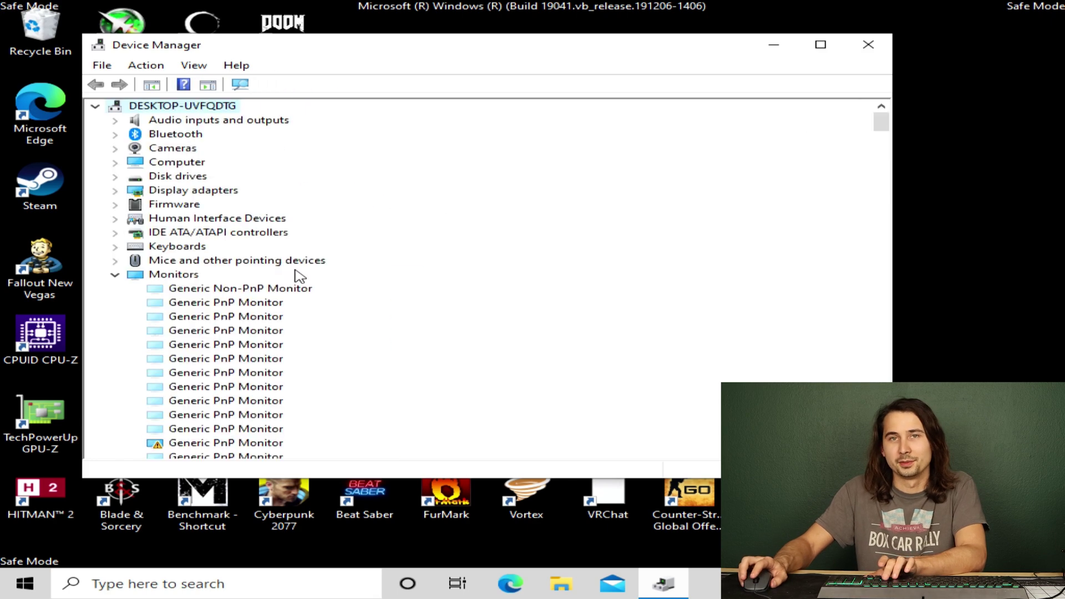
pyautogui.scroll(-15, 287, 294)
pyautogui.click(250, 272)
pyautogui.press('Delete')
pyautogui.press('Return')
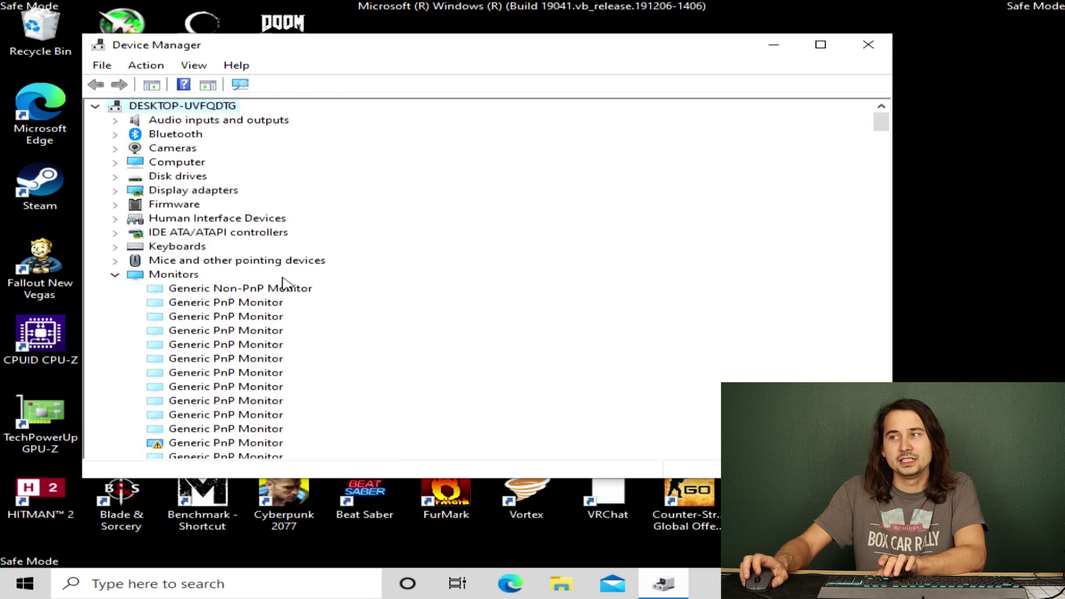
# Delete further hidden Ryzen 7 1800X, Ryzen 7 1700 and Ryzen 5 5600X entries
pyautogui.scroll(-15, 288, 288)
pyautogui.scroll(-4, 293, 352)
pyautogui.click(285, 316)
pyautogui.press('Delete')
pyautogui.press('Return')
pyautogui.scroll(-15, 286, 319)
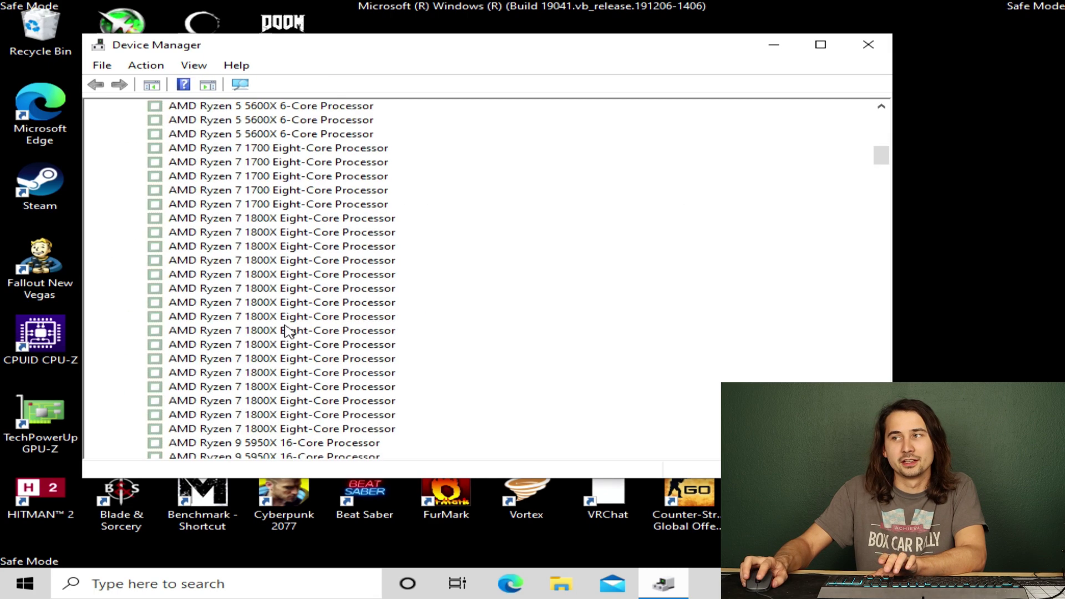
pyautogui.click(285, 316)
pyautogui.press('Delete')
pyautogui.press('Return')
pyautogui.scroll(-15, 280, 322)
pyautogui.click(285, 316)
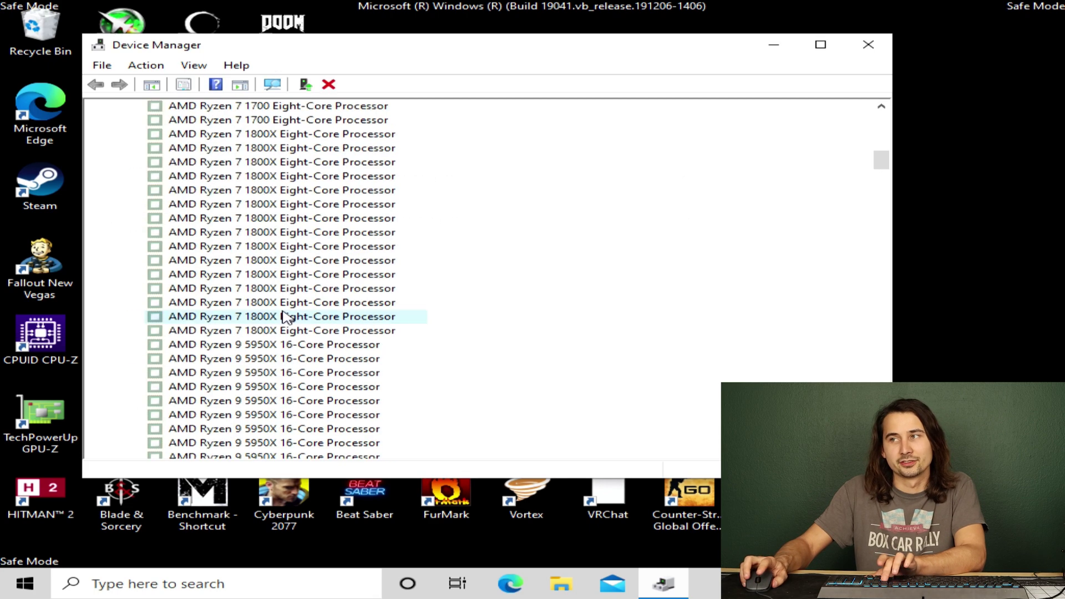
pyautogui.press('Delete')
pyautogui.press('Return')
pyautogui.scroll(-15, 285, 308)
pyautogui.click(288, 302)
pyautogui.press('Delete')
pyautogui.press('Return')
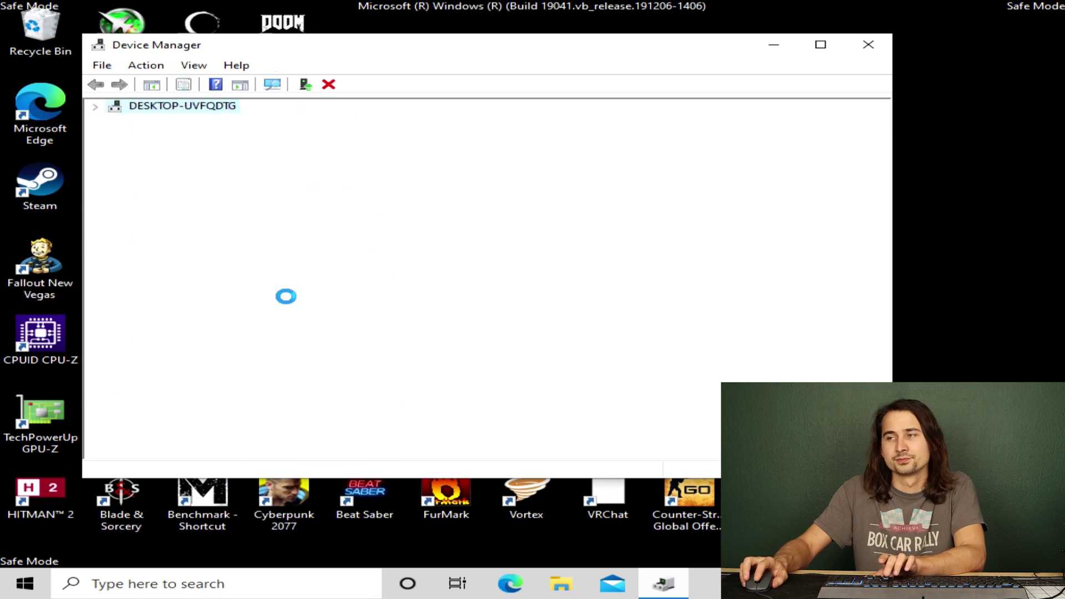
pyautogui.scroll(-5, 286, 303)
pyautogui.click(284, 296)
pyautogui.press('Delete')
pyautogui.press('Return')
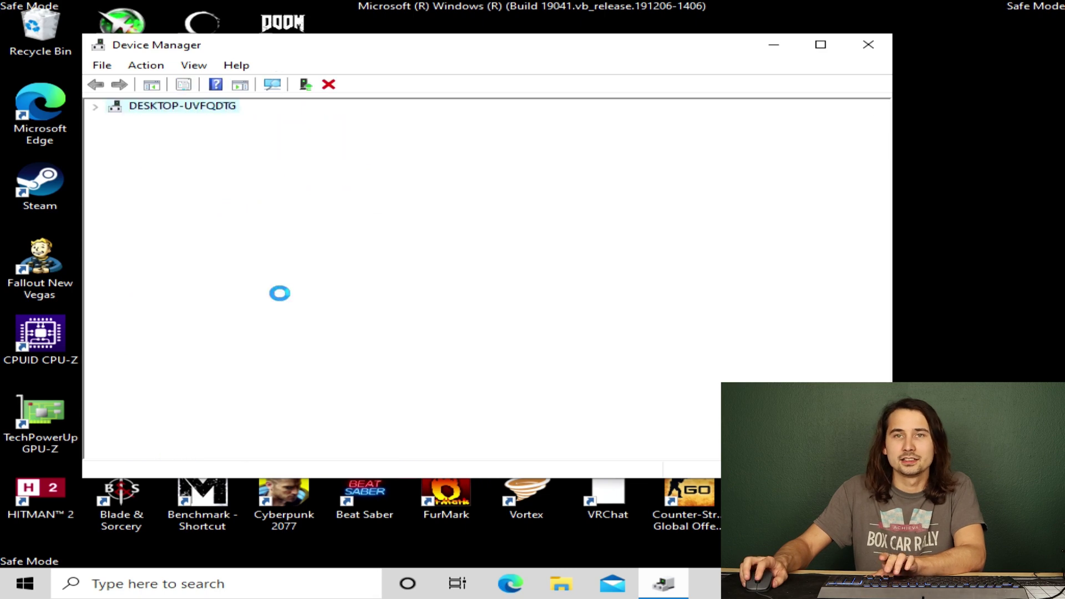
pyautogui.scroll(-10, 280, 299)
pyautogui.click(273, 302)
pyautogui.press('Delete')
pyautogui.press('Return')
pyautogui.scroll(-12, 271, 302)
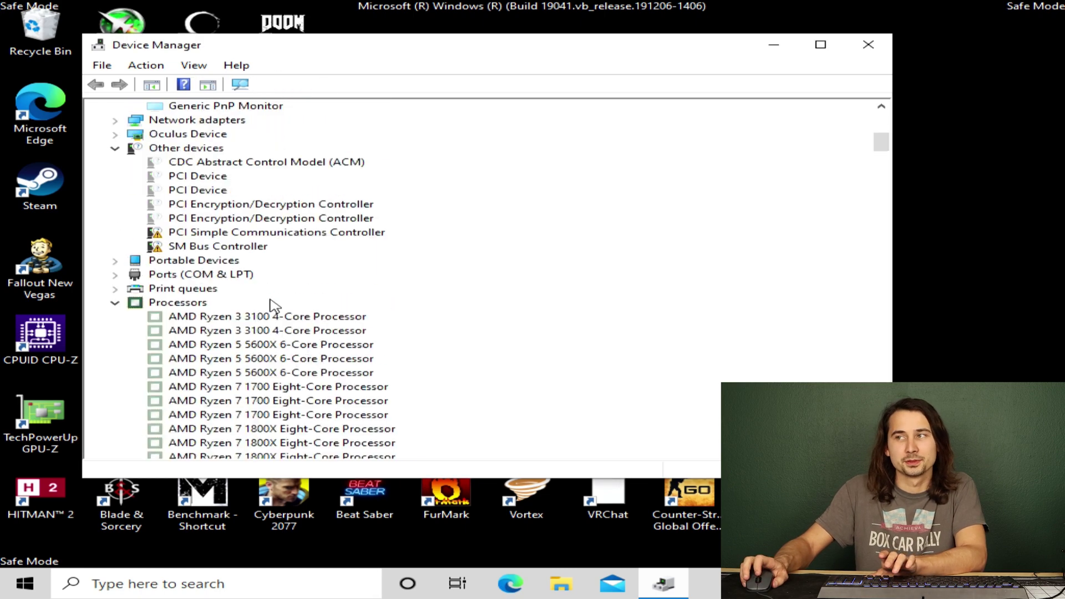
pyautogui.click(273, 304)
pyautogui.press('Delete')
pyautogui.press('Return')
pyautogui.scroll(-10, 283, 302)
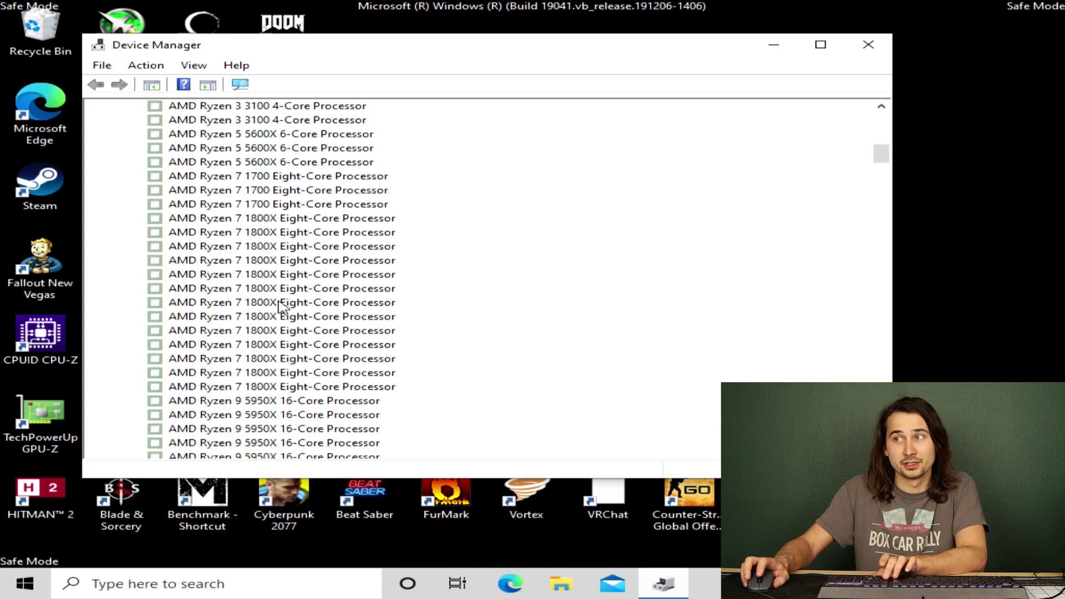
pyautogui.click(283, 247)
pyautogui.press('Delete')
pyautogui.press('Return')
pyautogui.scroll(-10, 282, 252)
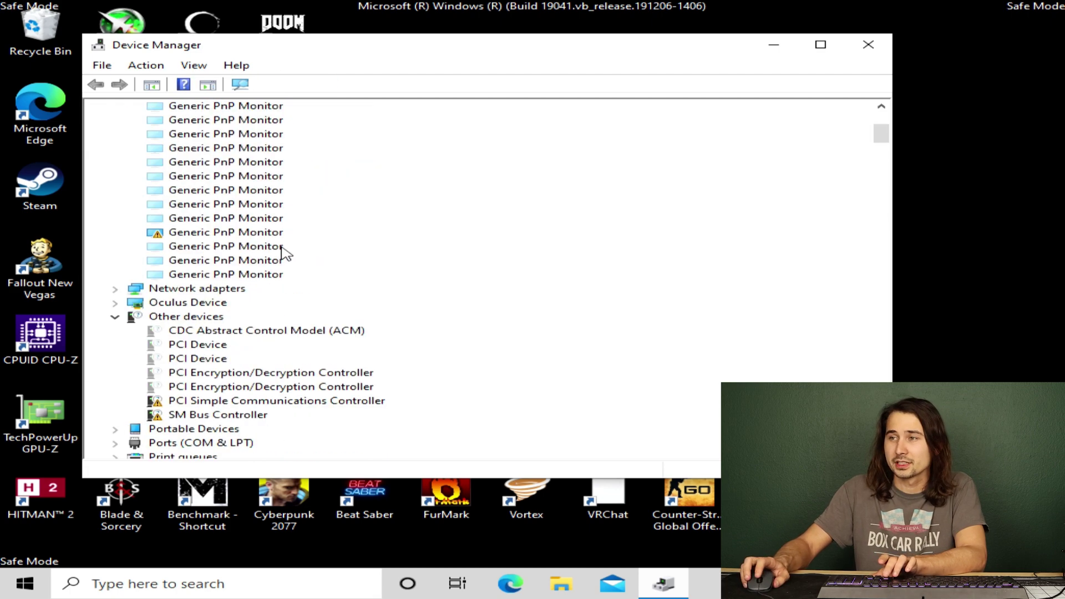
# Check the Ryzen 3 3100 entry's status, then uninstall it
pyautogui.doubleClick(266, 274)
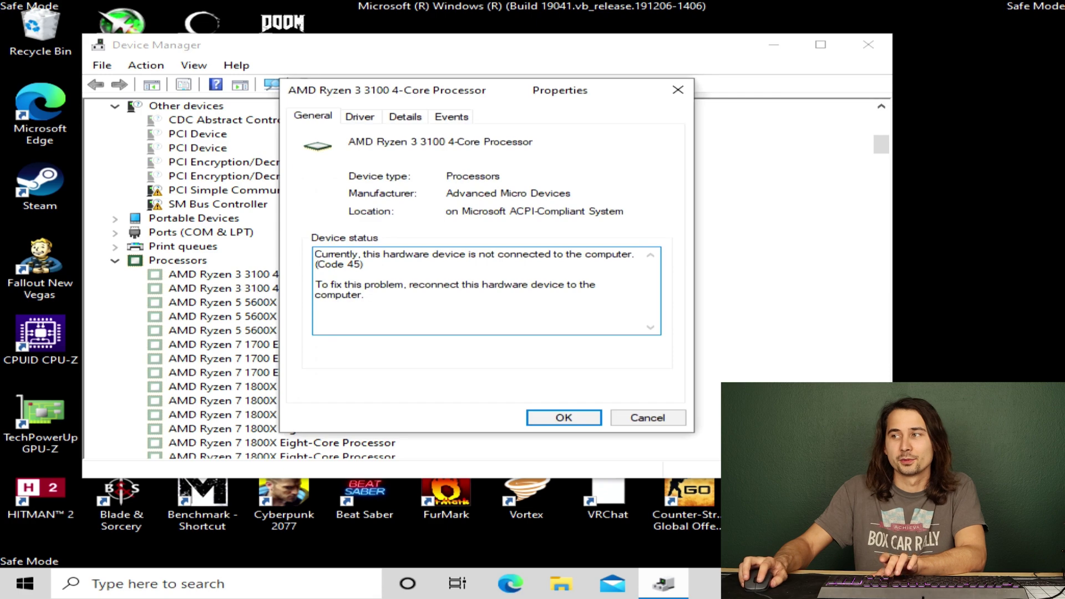
pyautogui.click(665, 417)
pyautogui.press('Delete')
pyautogui.press('Return')
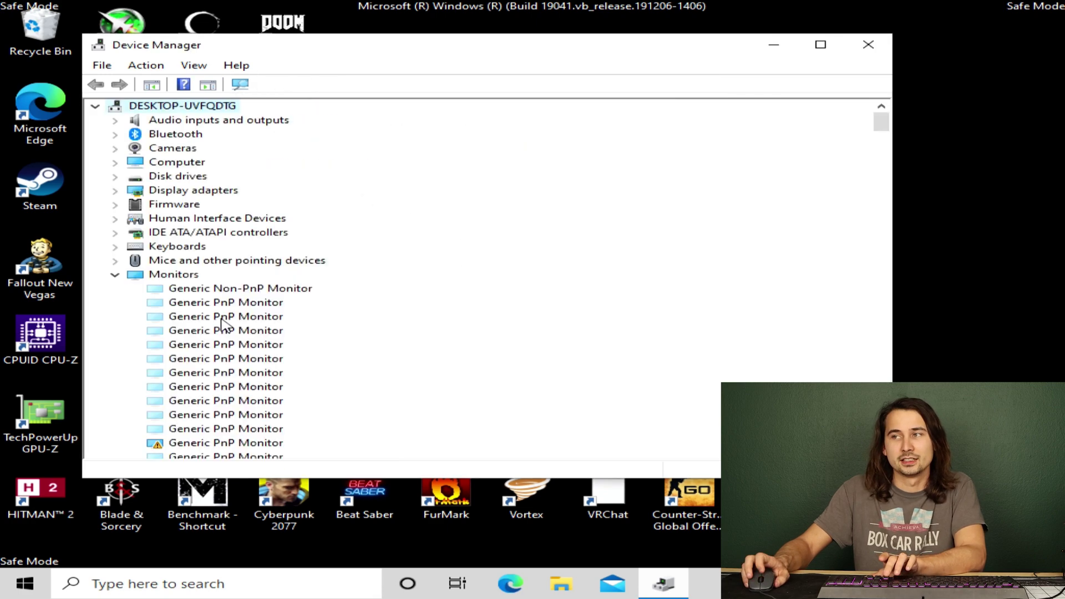
# Delete the remaining hidden Ryzen 7 1700 and other duplicate Ryzen entries
pyautogui.scroll(-15, 224, 323)
pyautogui.click(254, 275)
pyautogui.press('Delete')
pyautogui.press('Return')
pyautogui.scroll(-5, 254, 277)
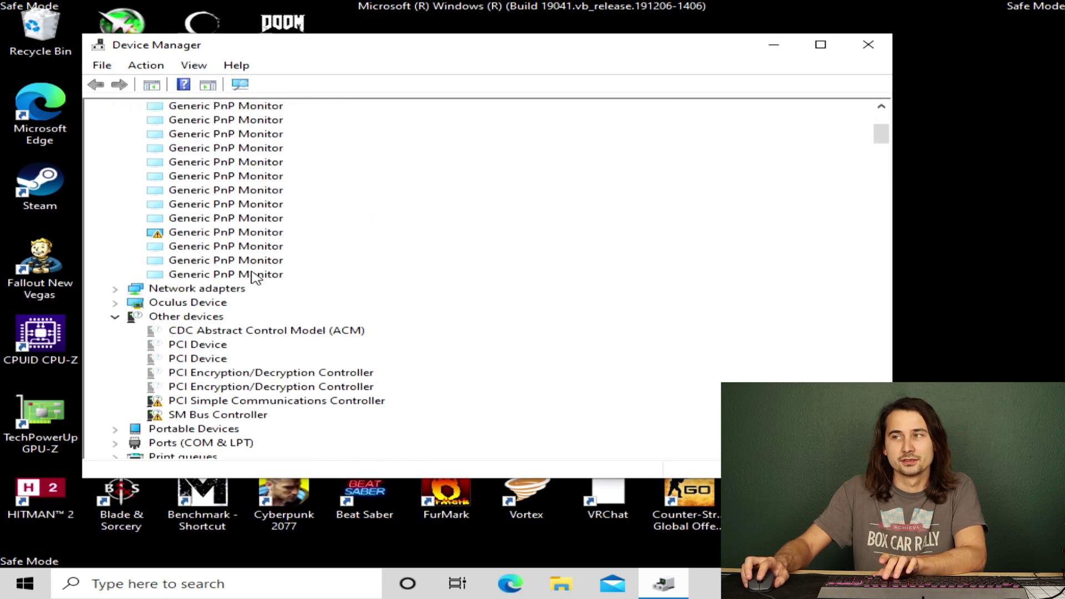
pyautogui.scroll(-7, 255, 277)
pyautogui.click(255, 275)
pyautogui.press('Delete')
pyautogui.press('Return')
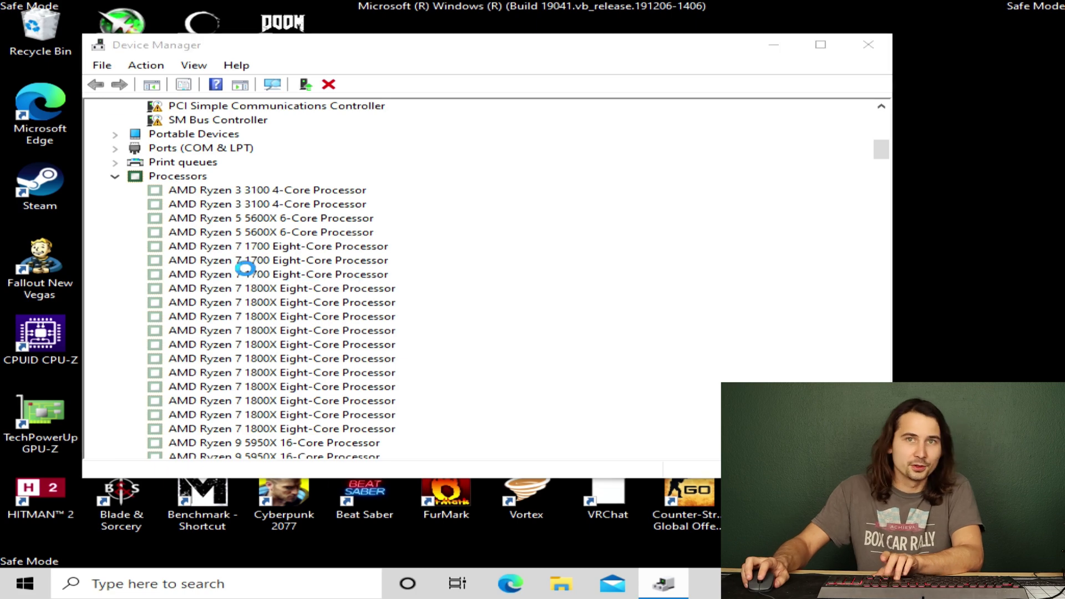
pyautogui.scroll(-7, 257, 283)
pyautogui.click(248, 276)
pyautogui.press('Delete')
pyautogui.press('Return')
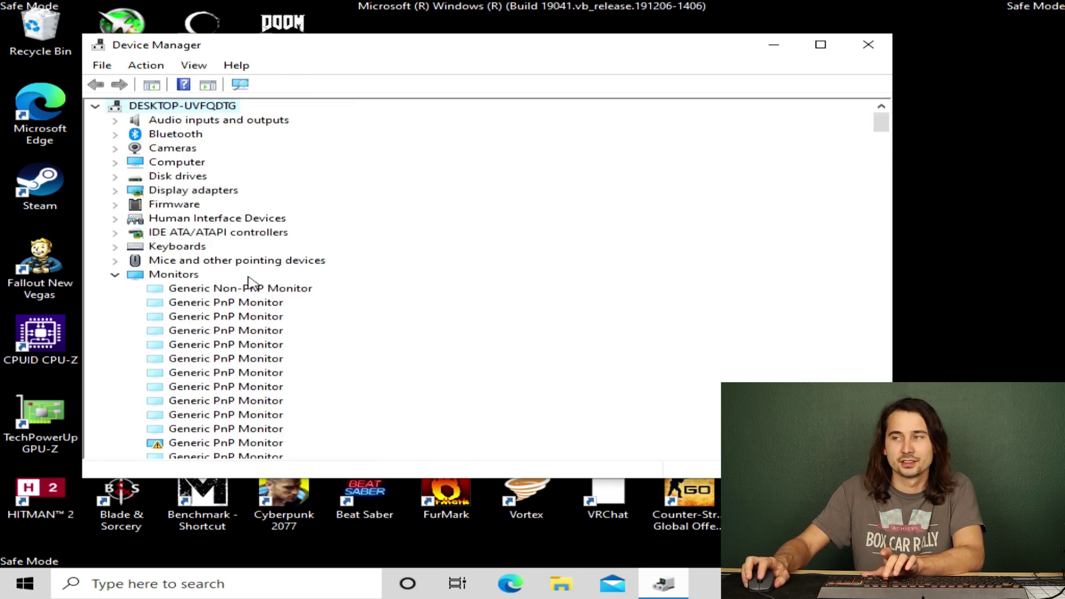
pyautogui.scroll(-7, 251, 283)
pyautogui.click(251, 276)
pyautogui.press('Delete')
pyautogui.press('Return')
pyautogui.scroll(-1, 253, 280)
pyautogui.scroll(-7, 253, 280)
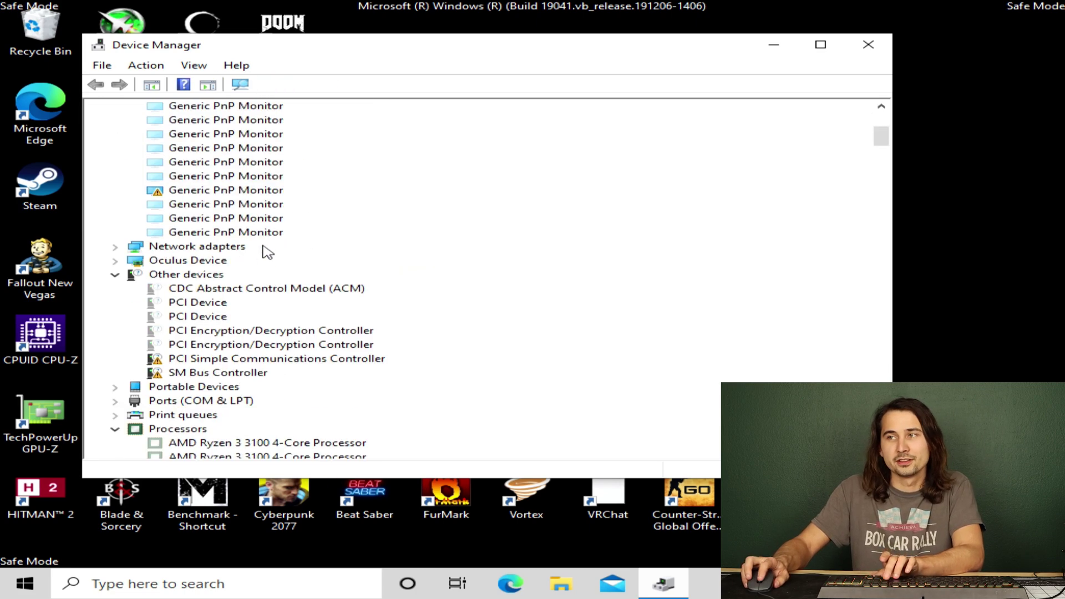
pyautogui.click(256, 261)
pyautogui.press('Delete')
pyautogui.press('Return')
pyautogui.scroll(-5, 263, 270)
pyautogui.scroll(-6, 263, 270)
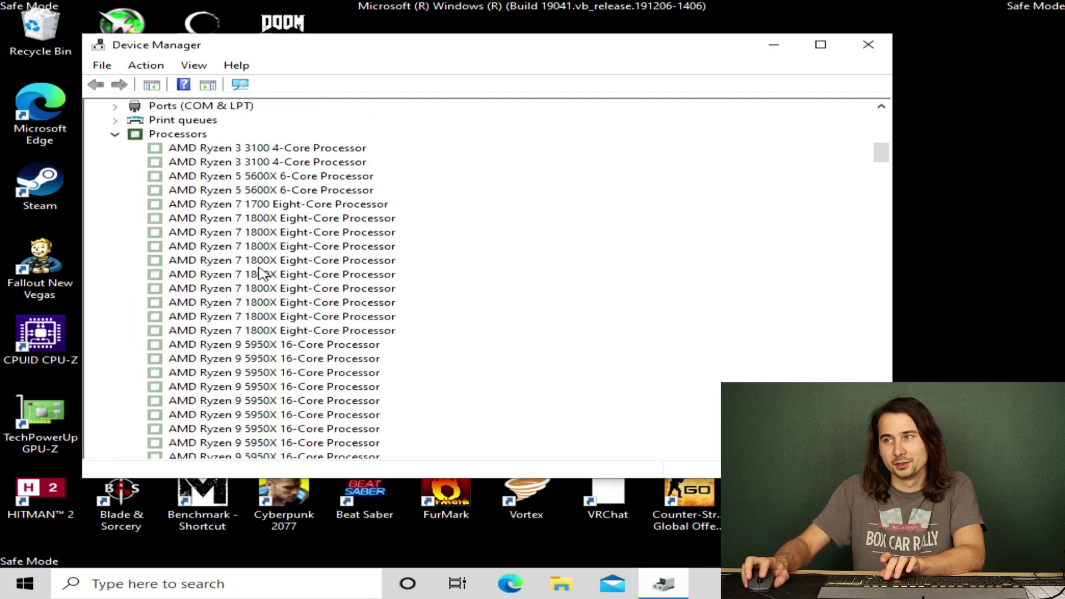
pyautogui.click(261, 270)
pyautogui.press('Delete')
pyautogui.press('Return')
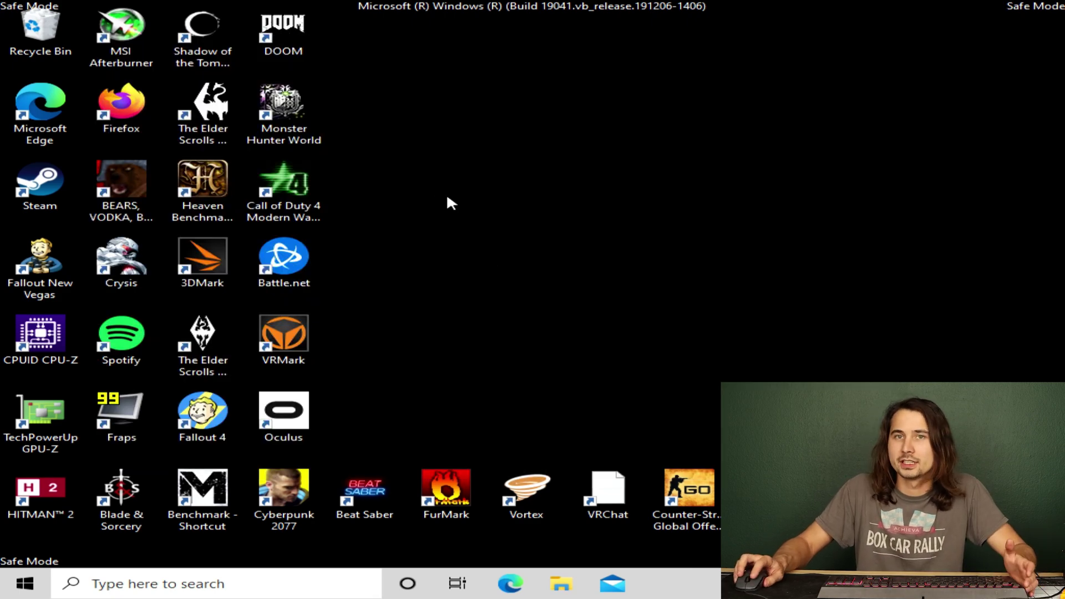
# Search 'uni' from the taskbar and open Add or remove programs
pyautogui.click(242, 593)
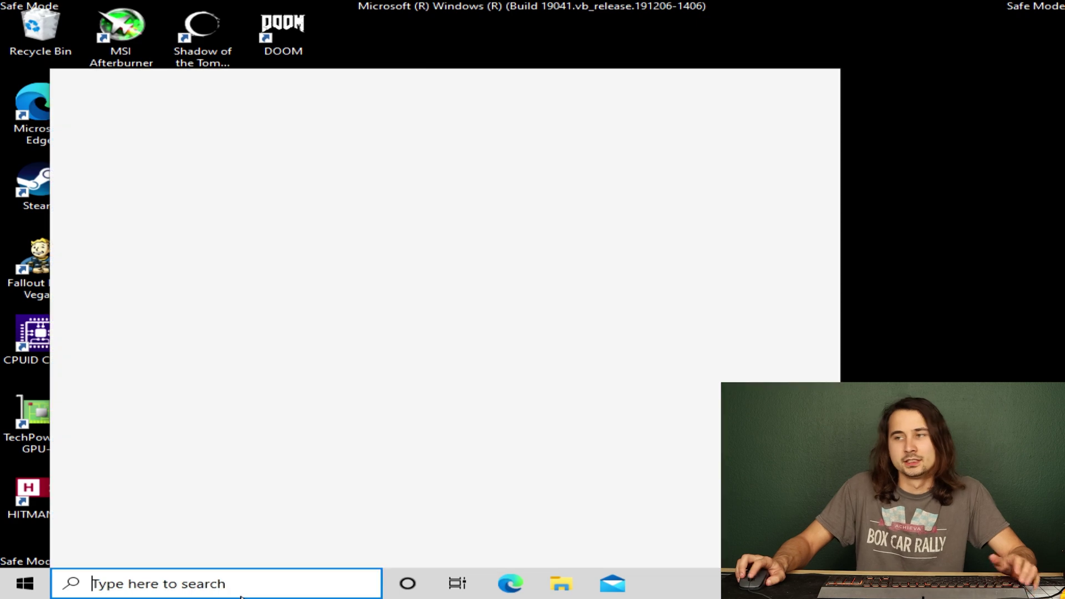
pyautogui.write('uni')
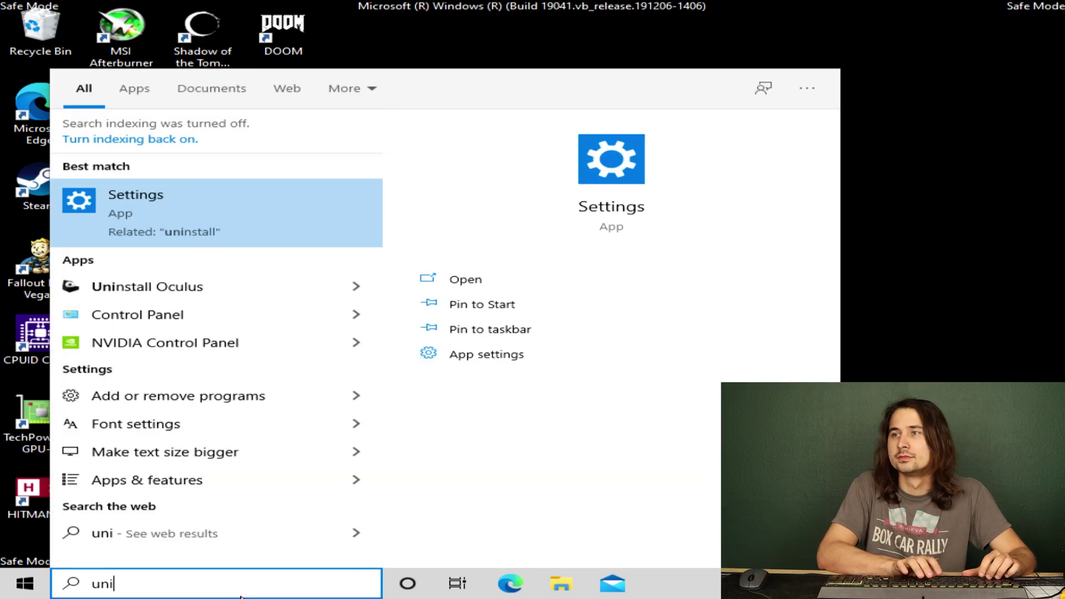
pyautogui.press('Down')
pyautogui.press('Down')
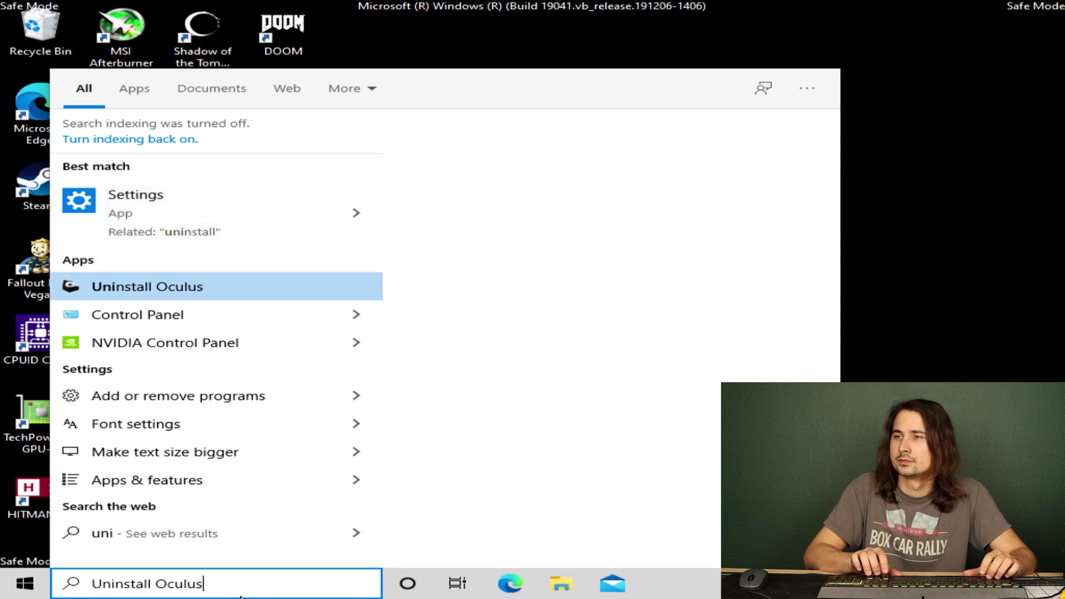
pyautogui.press('Down')
pyautogui.press('Down')
pyautogui.press('Down')
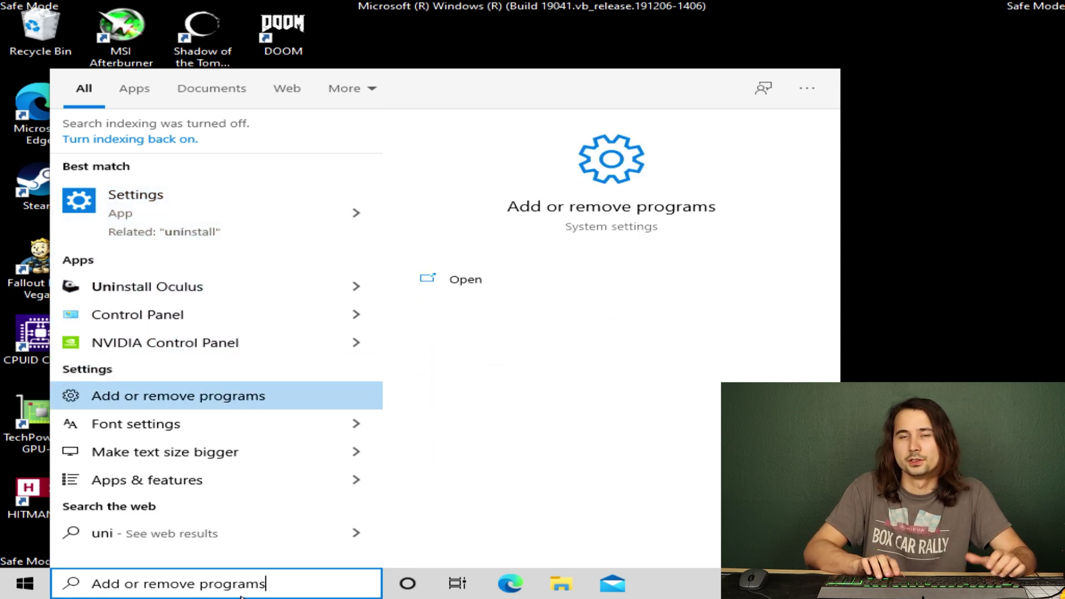
pyautogui.press('Return')
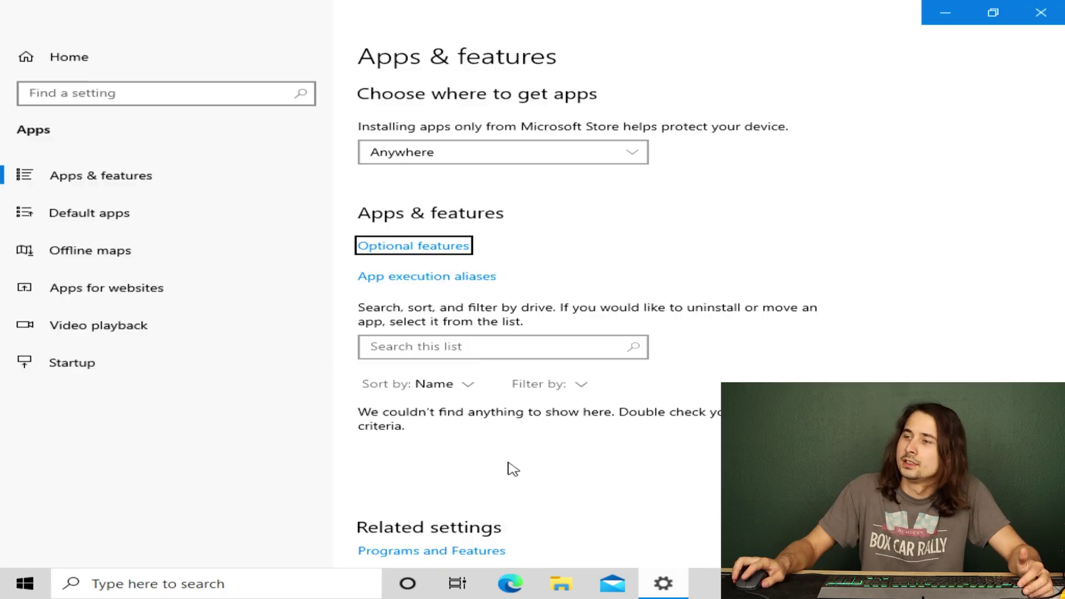
# Select the AMD Software (324 MB) entry in Apps & features to uninstall it
pyautogui.scroll(-8, 772, 301)
pyautogui.scroll(4, 717, 302)
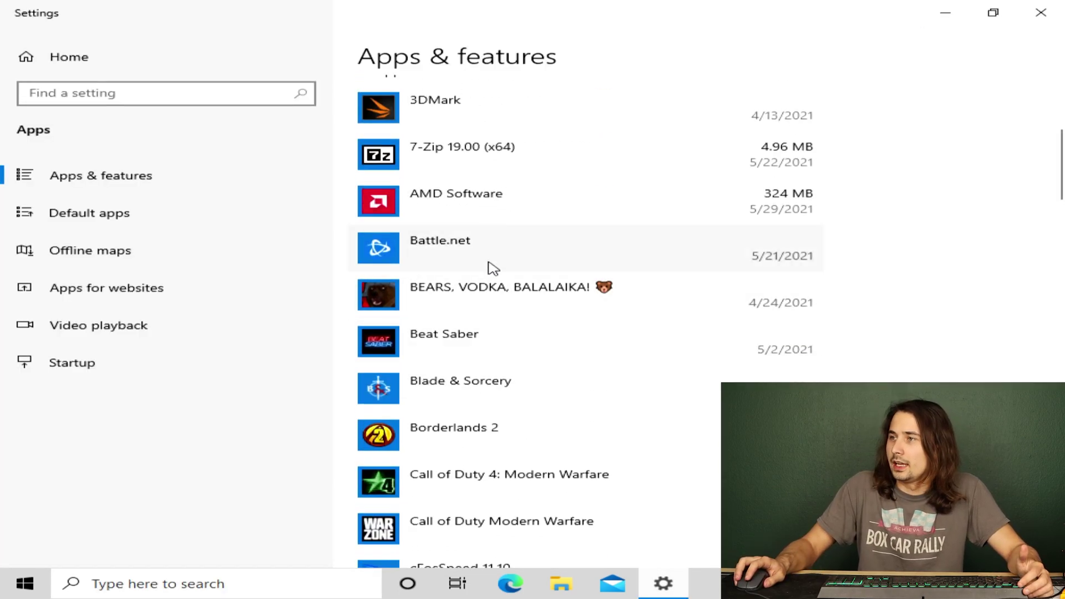
pyautogui.click(492, 207)
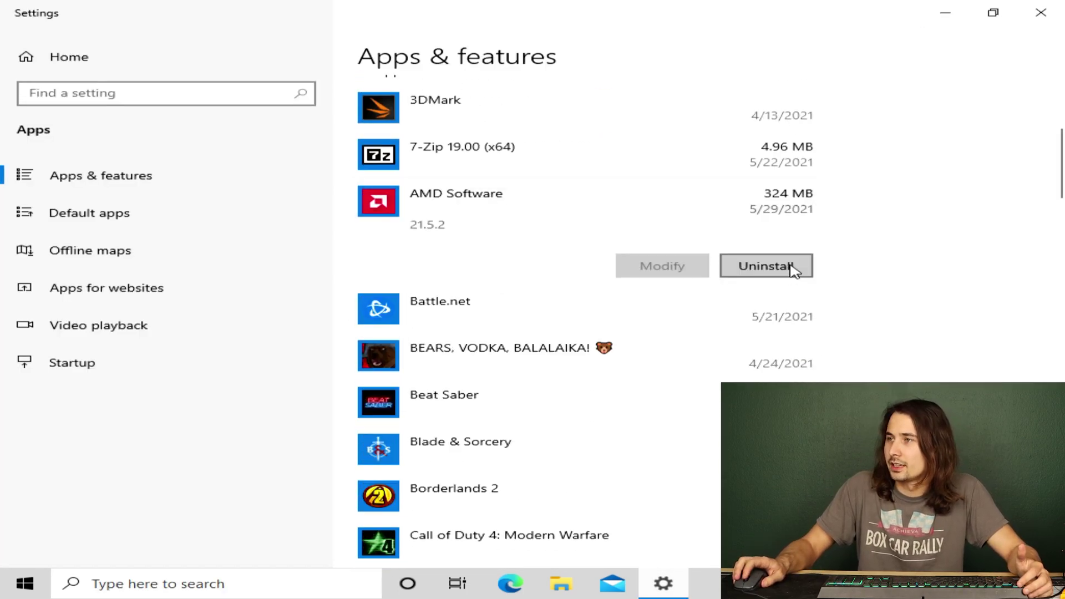
pyautogui.scroll(3, 656, 292)
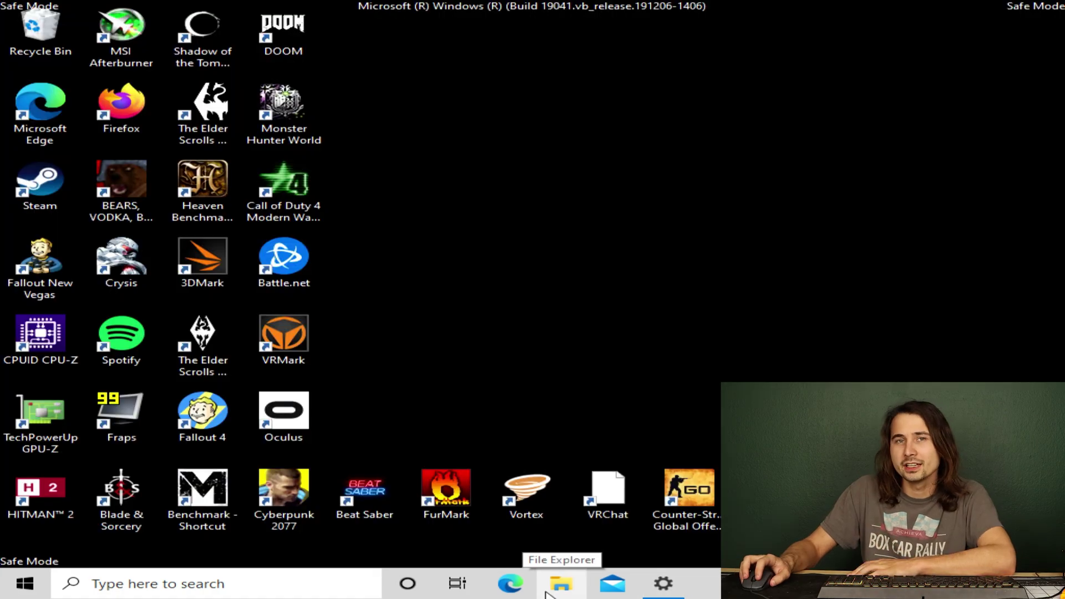
# Delete the AMD folder from C:\Program Files, confirming permanent deletion of its 4 items
pyautogui.click(546, 595)
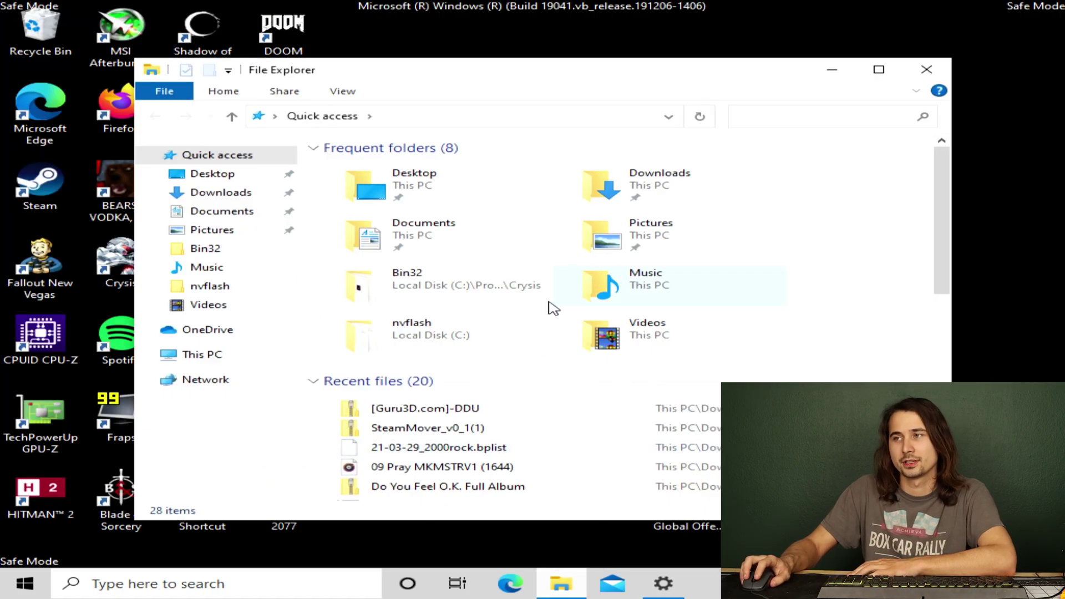
pyautogui.click(217, 363)
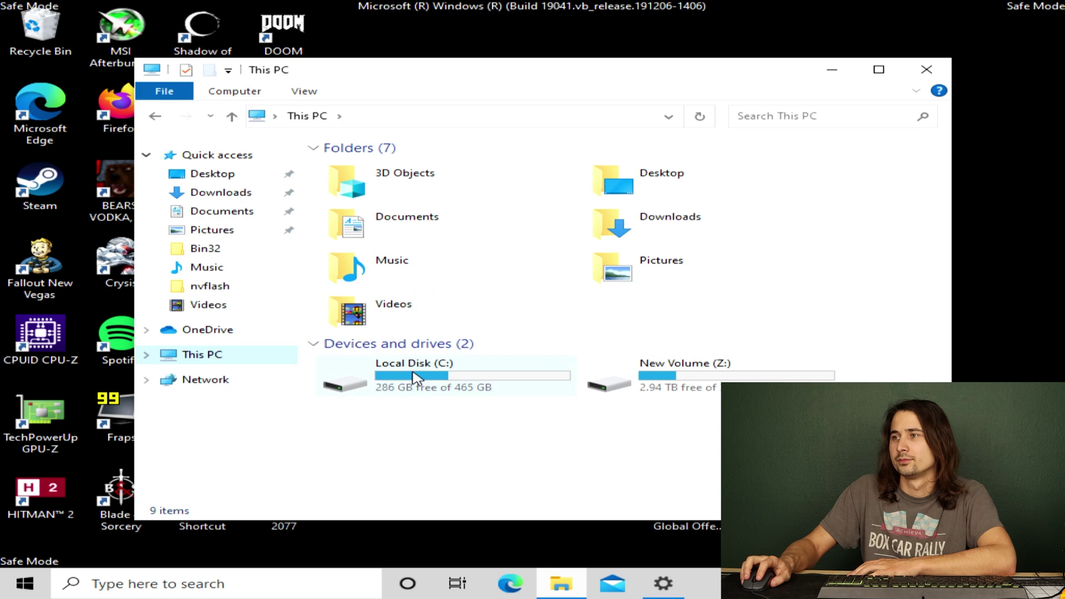
pyautogui.doubleClick(409, 382)
pyautogui.doubleClick(401, 265)
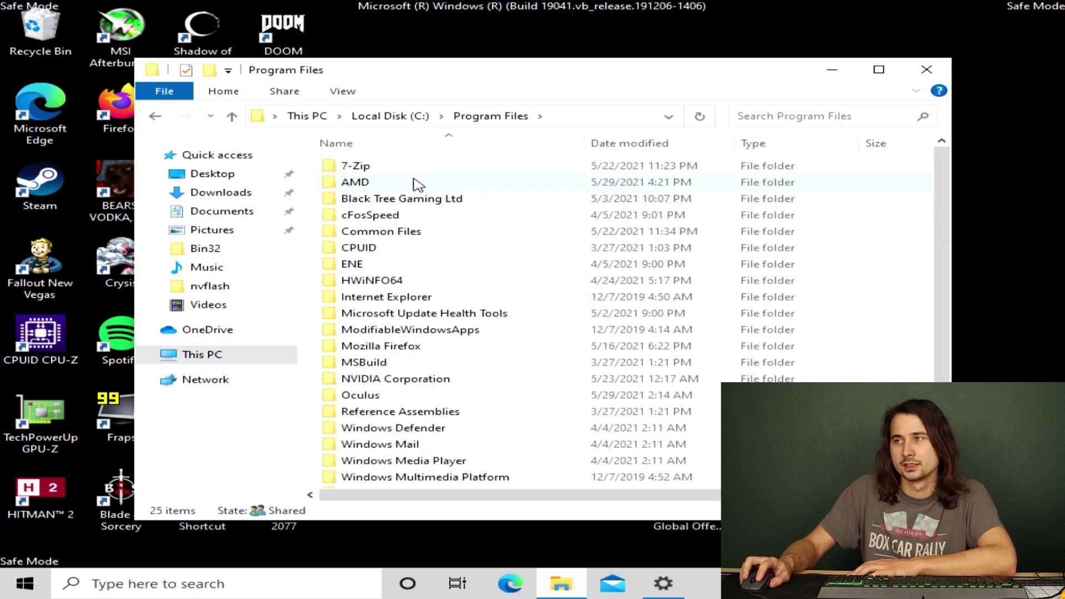
pyautogui.rightClick(417, 185)
pyautogui.click(504, 431)
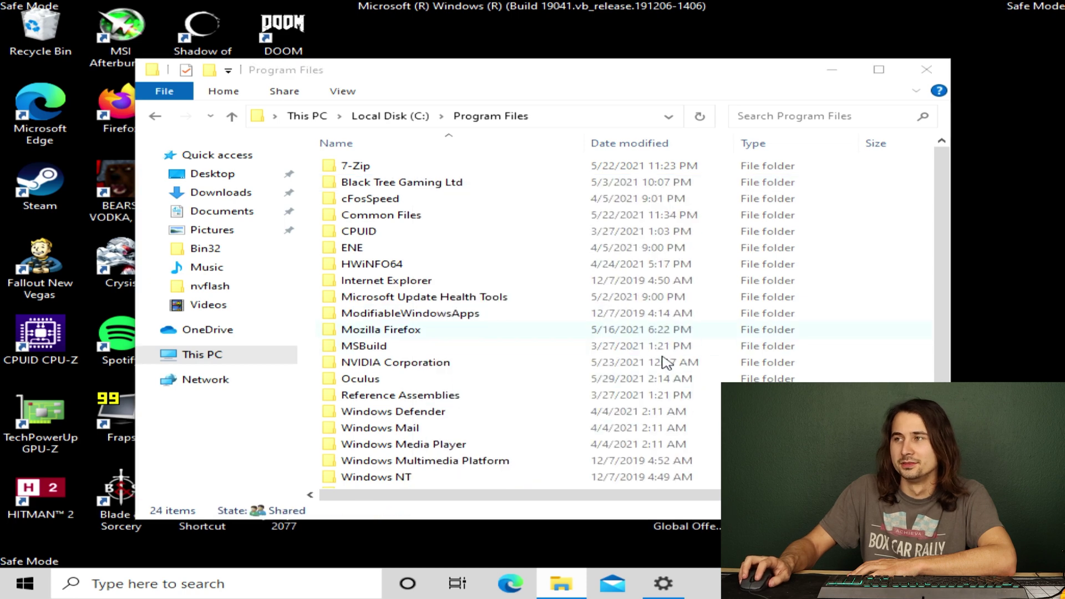
pyautogui.scroll(-2, 637, 349)
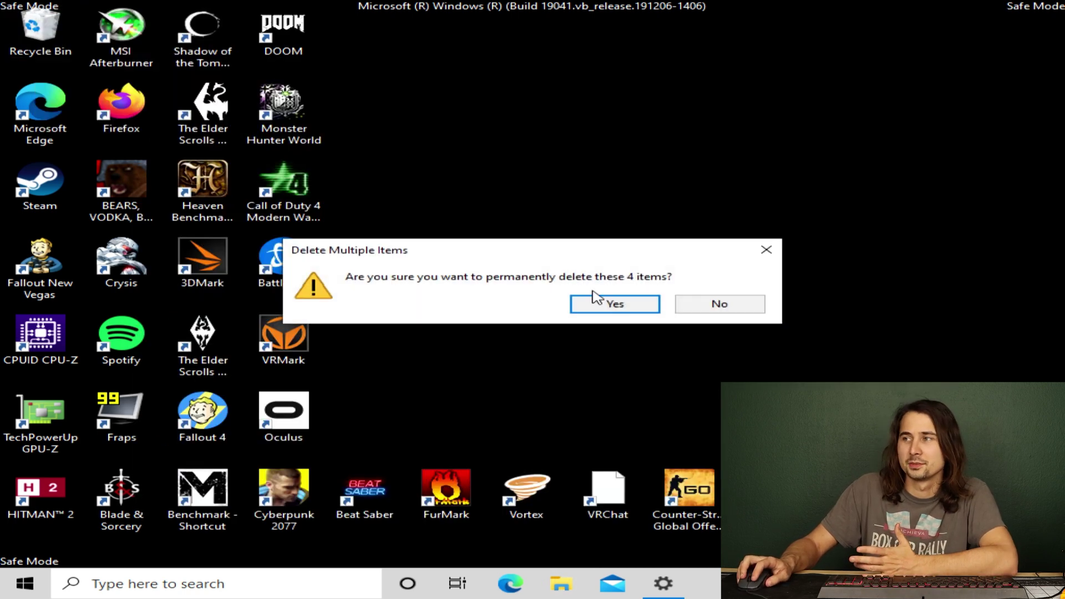
pyautogui.click(614, 302)
# Restart the PC out of Safe Mode and dismiss the MSI Afterburner update error after booting
pyautogui.click(4, 591)
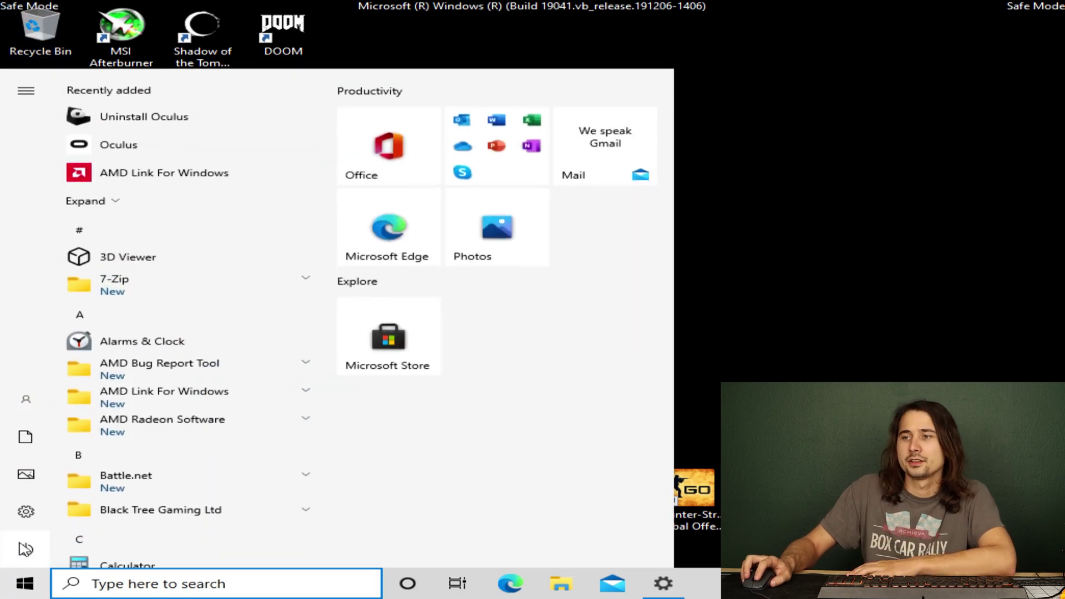
pyautogui.click(25, 548)
pyautogui.click(55, 511)
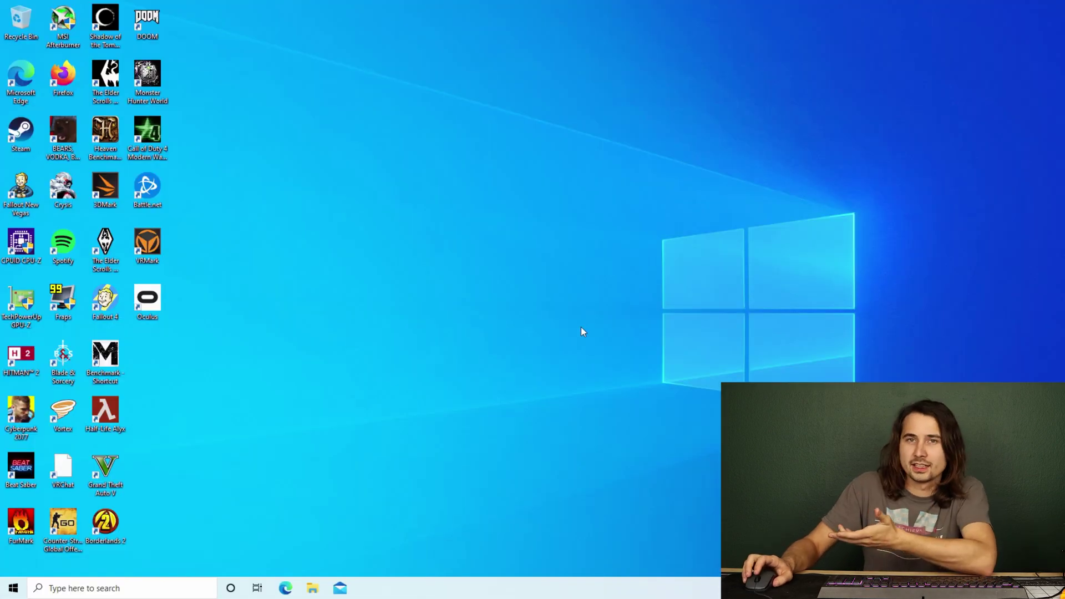
pyautogui.click(585, 318)
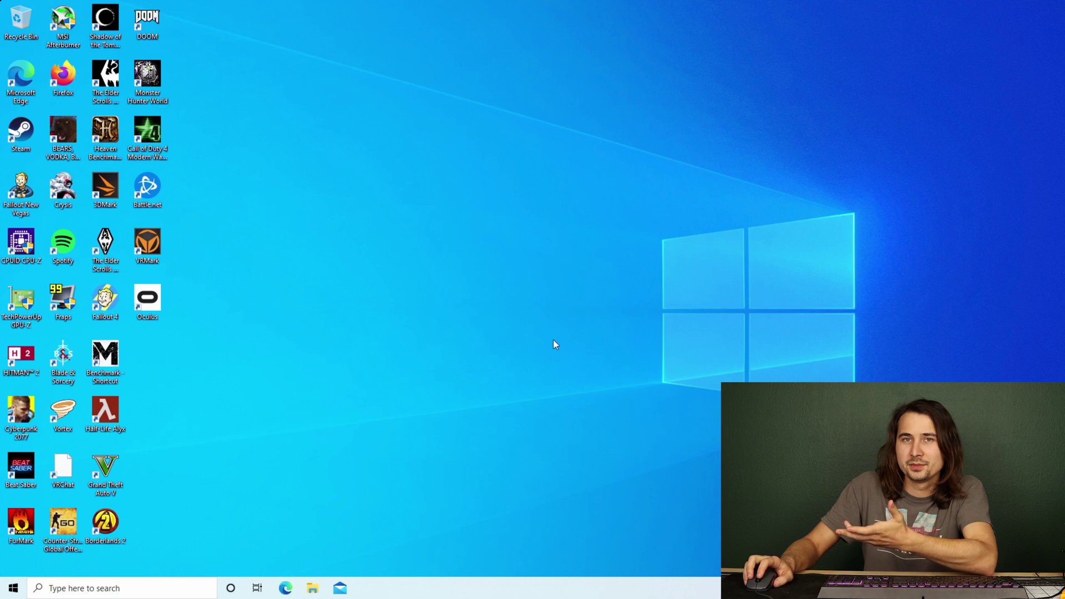